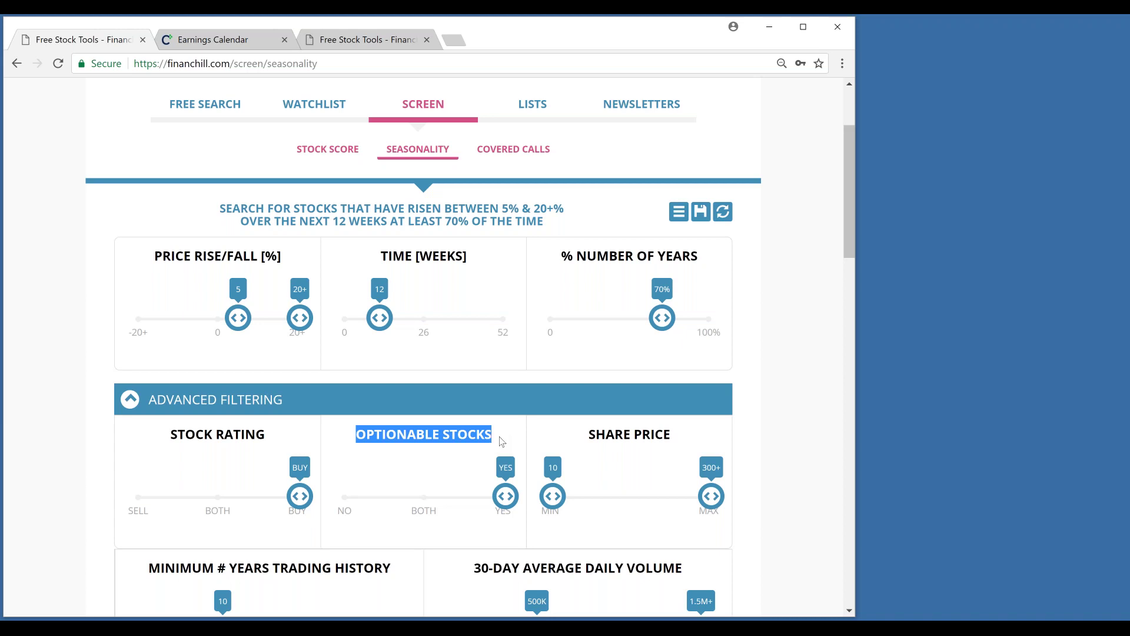
Step: Set the seasonality screen's minimum number of years of trading history to 11
click(670, 434)
drag(670, 434, 589, 434)
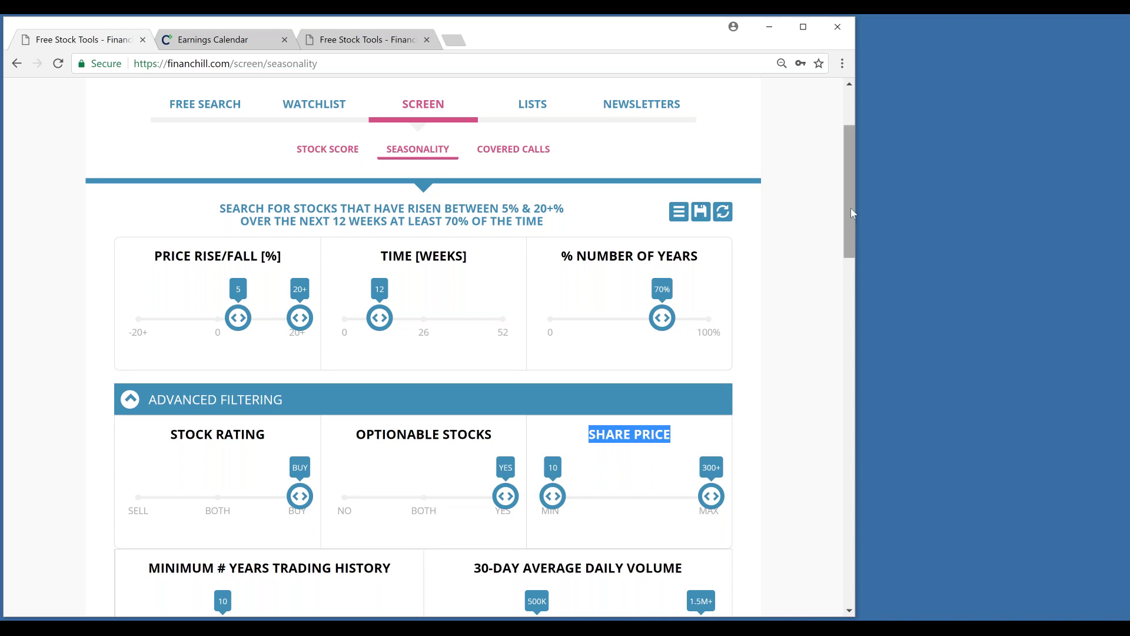
drag(851, 213, 850, 246)
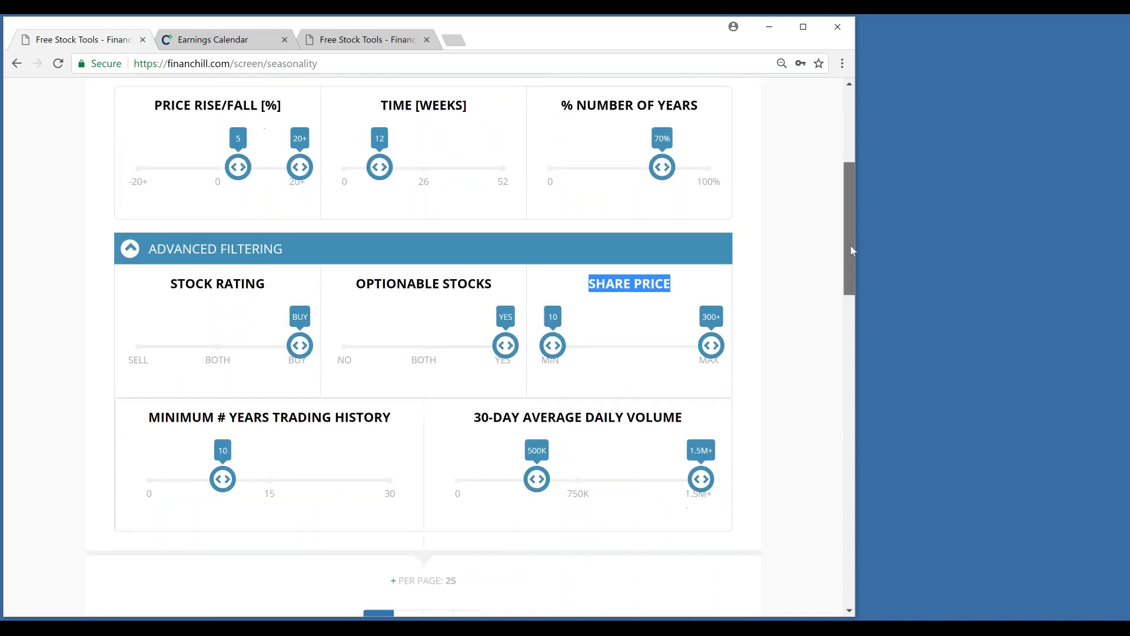
drag(146, 419, 391, 423)
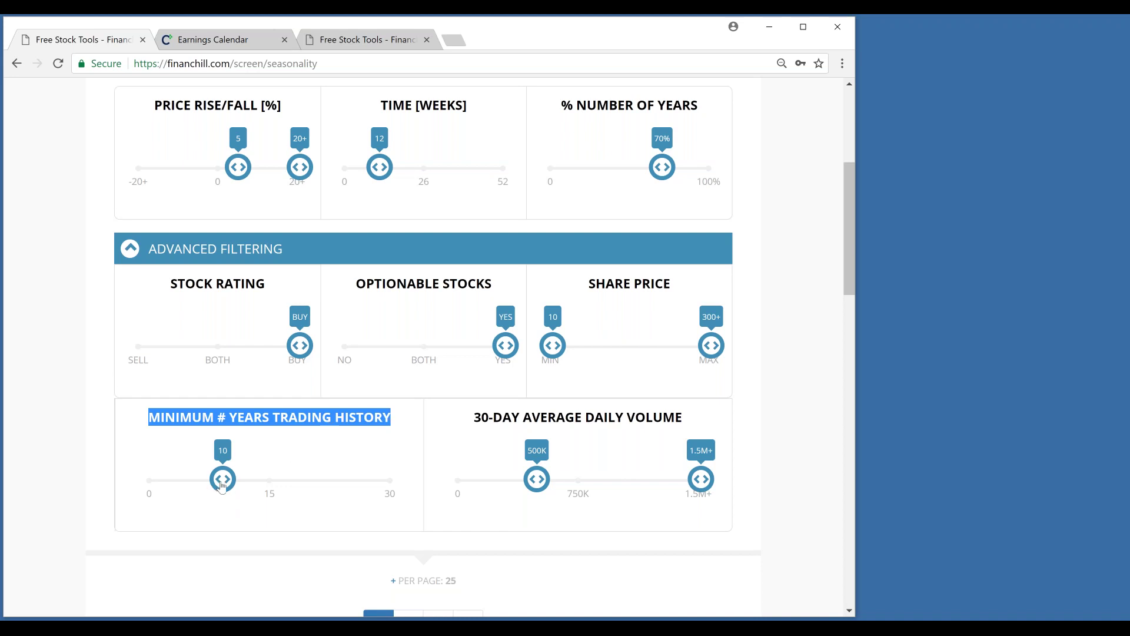
drag(223, 484, 225, 485)
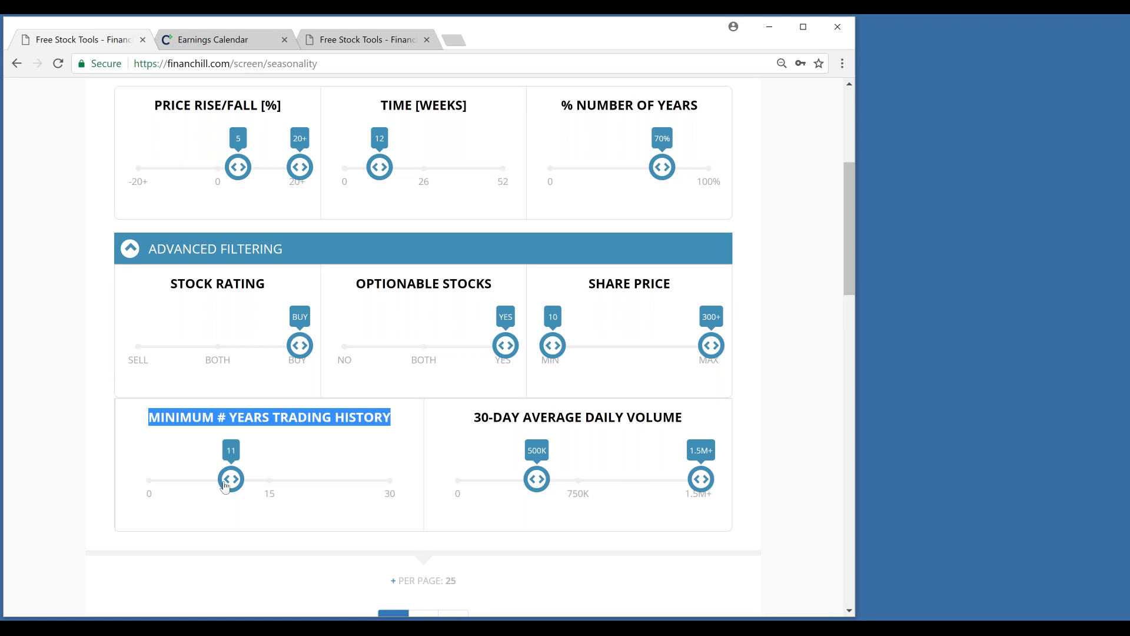
click(475, 435)
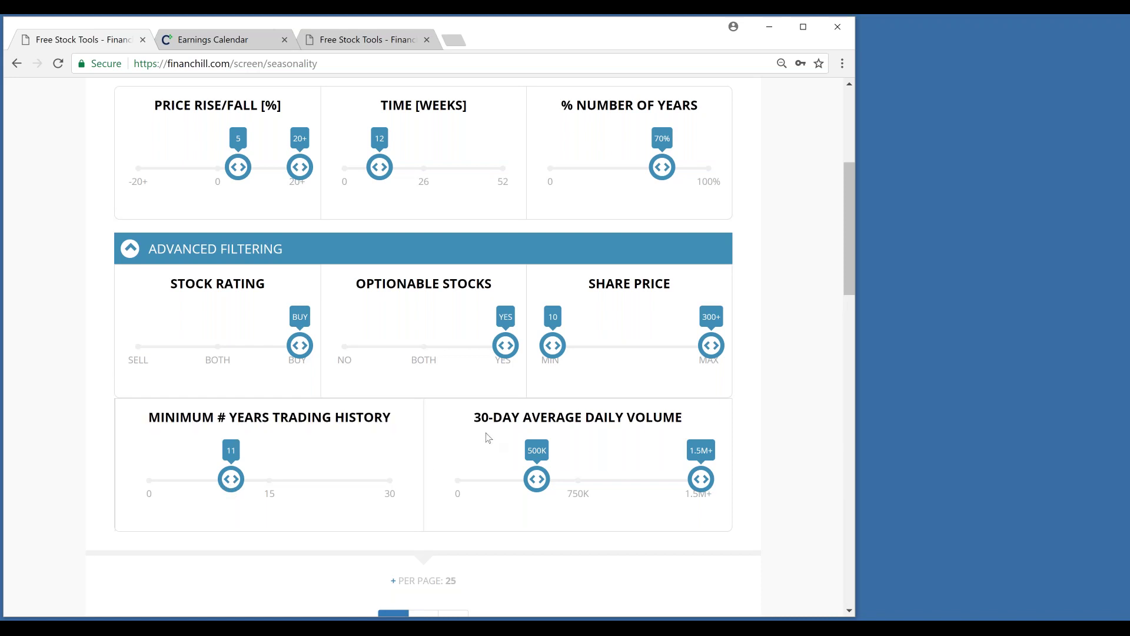
Step: Review the 30-day average daily volume filter and the screened stock list, highlighting SKX
drag(474, 416, 683, 416)
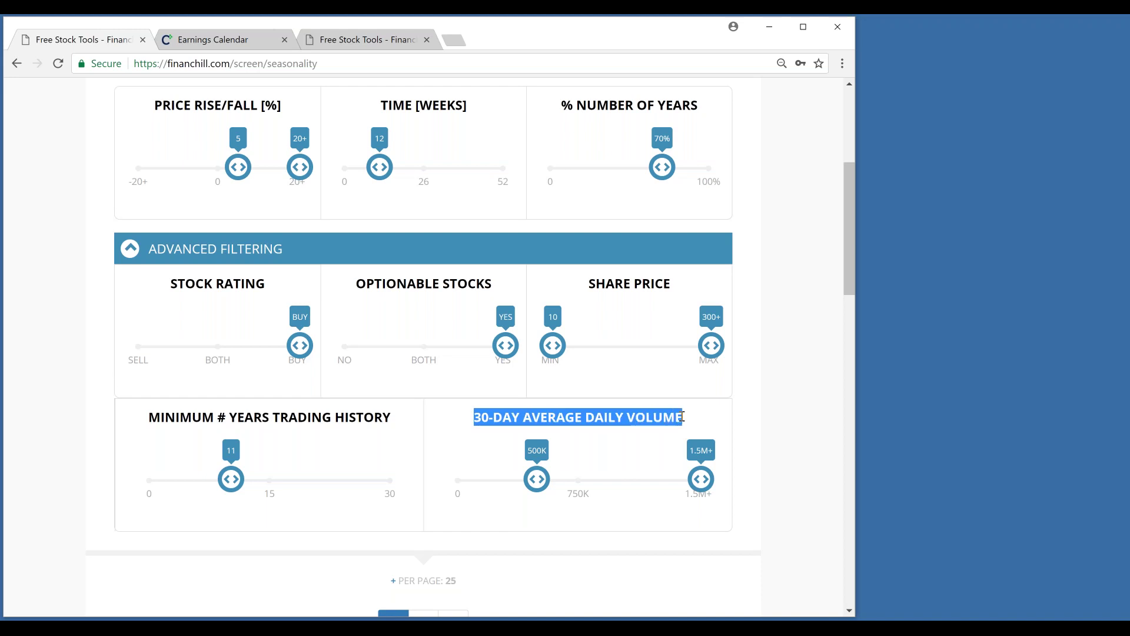
click(838, 315)
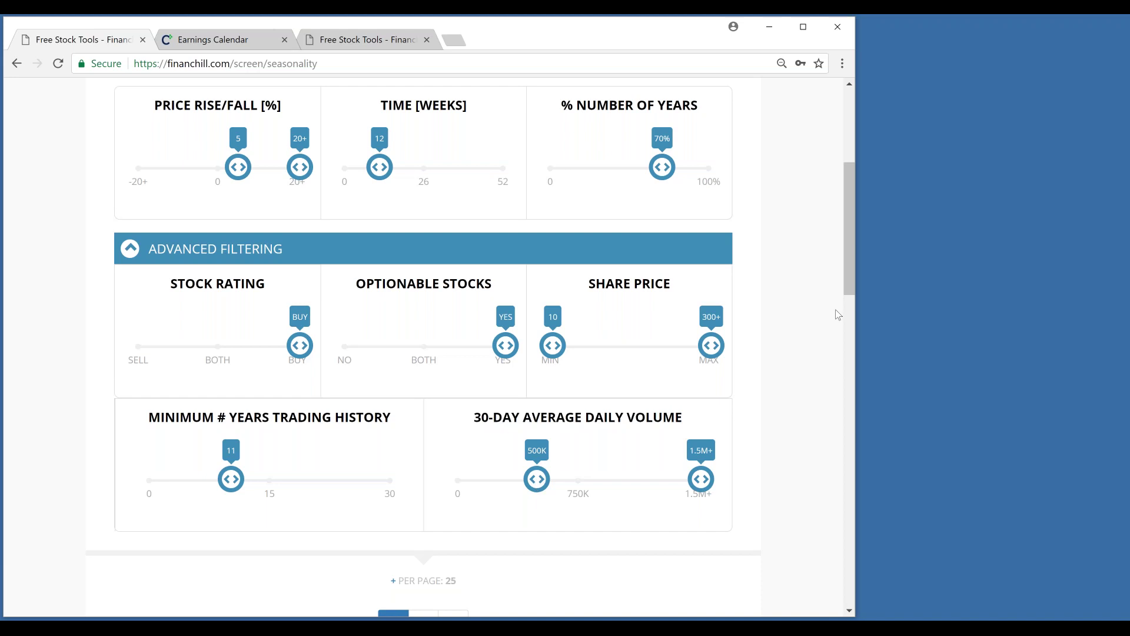
drag(849, 278, 847, 406)
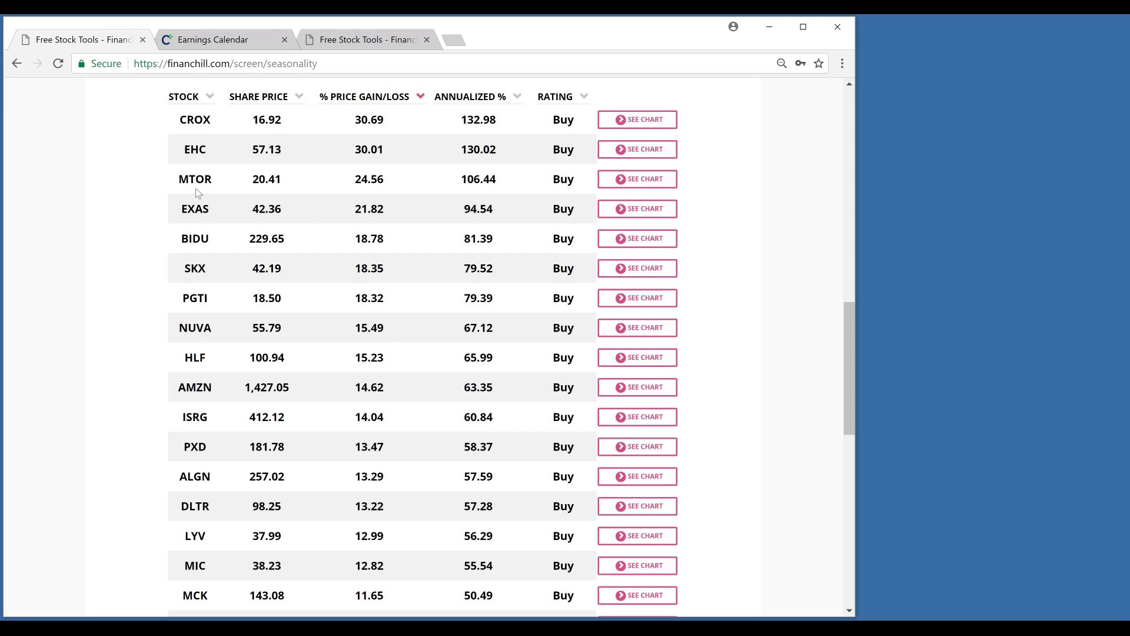
double_click(206, 269)
click(916, 242)
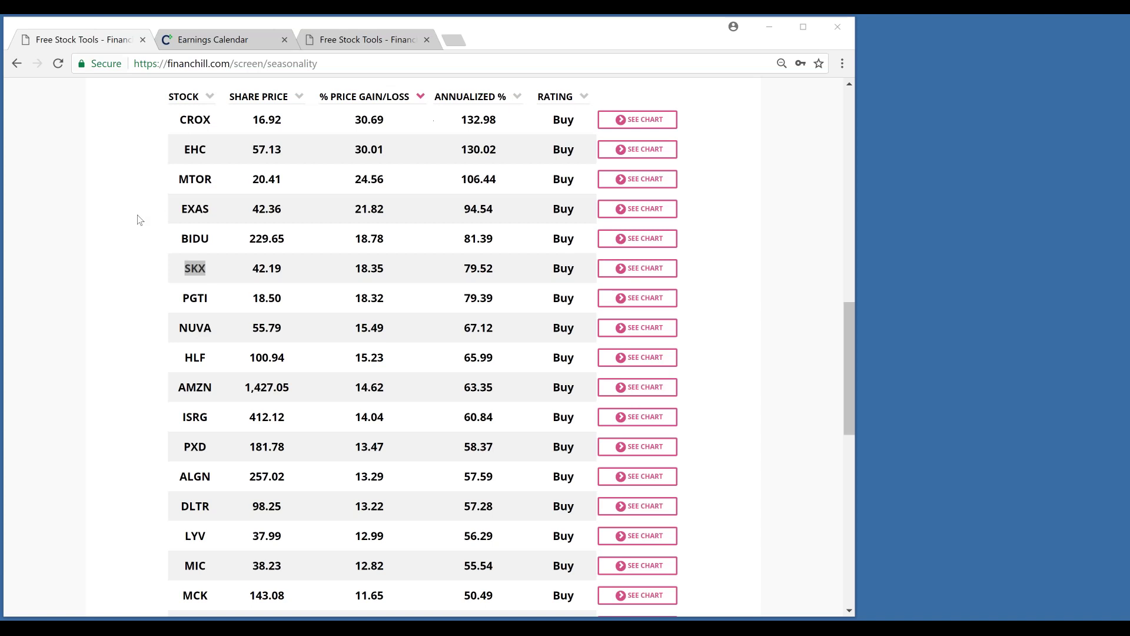
click(156, 288)
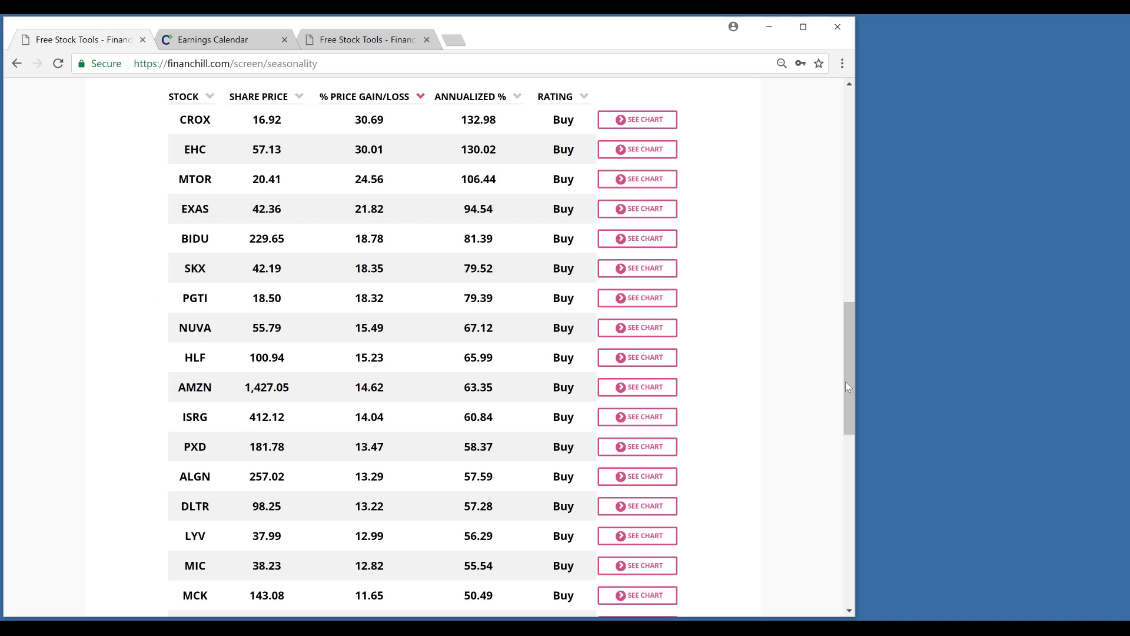
Step: Look at the option for saving the screen settings and at the list of saved settings, leaving both without choosing anything
scroll(423, 251, up, 15)
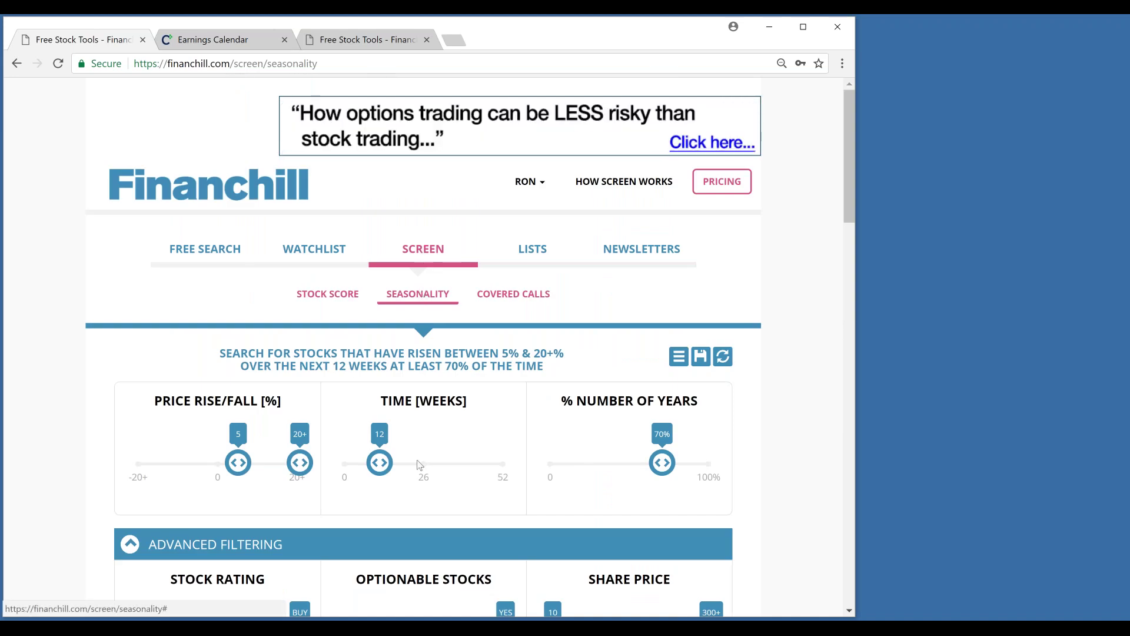
click(701, 357)
click(757, 271)
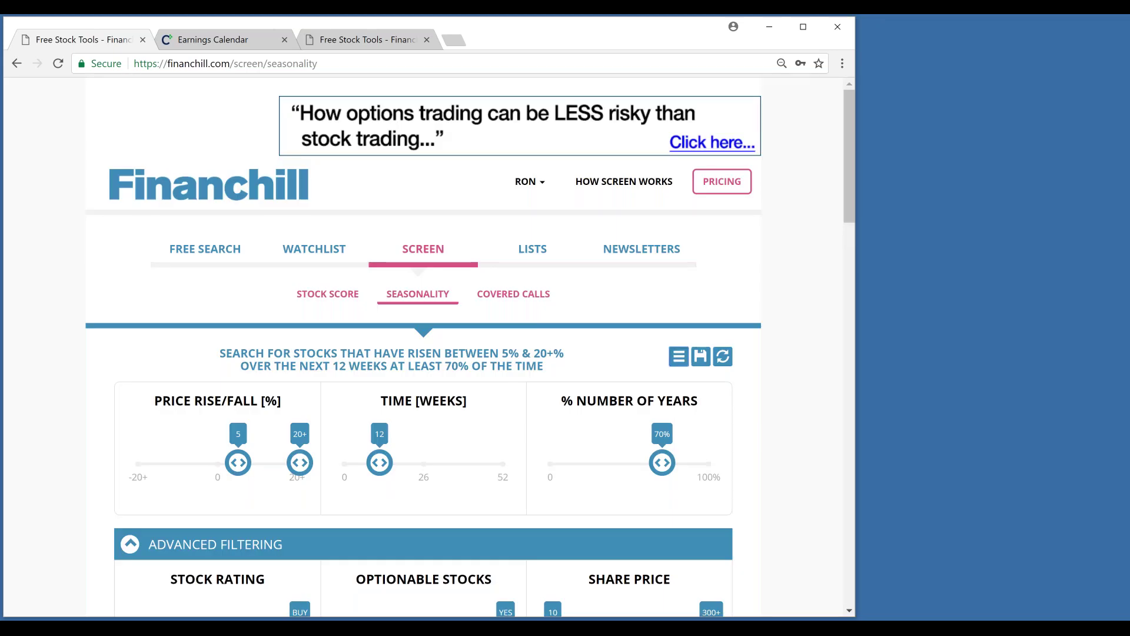
click(679, 356)
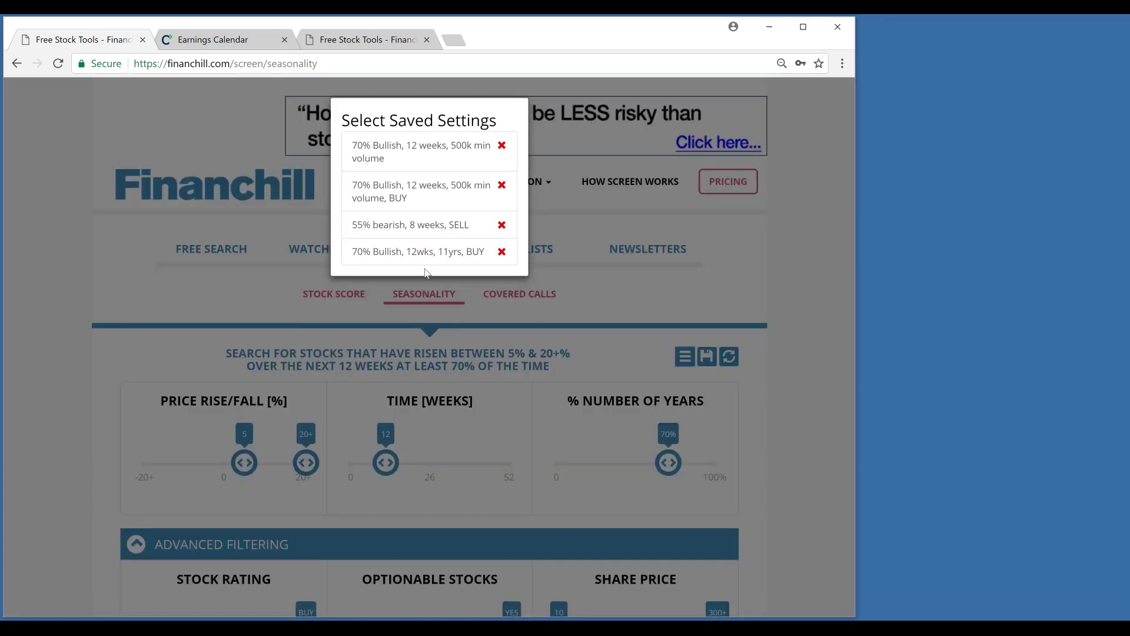
click(825, 370)
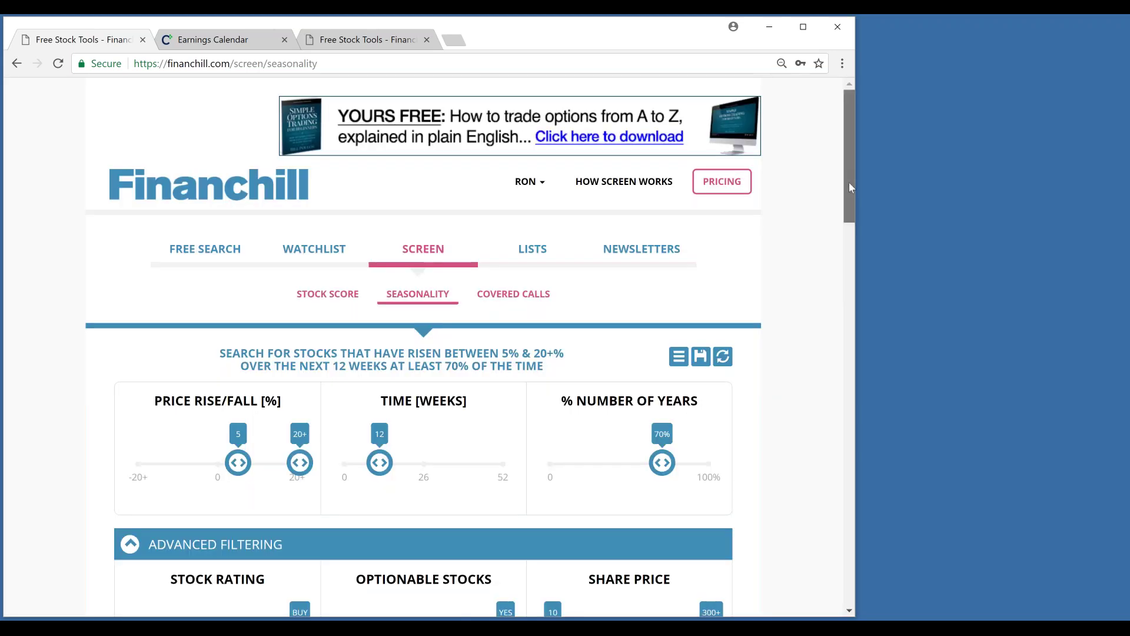
Step: Look up the seasonality chart for CROX in the free stock search
scroll(848, 182, down, 1)
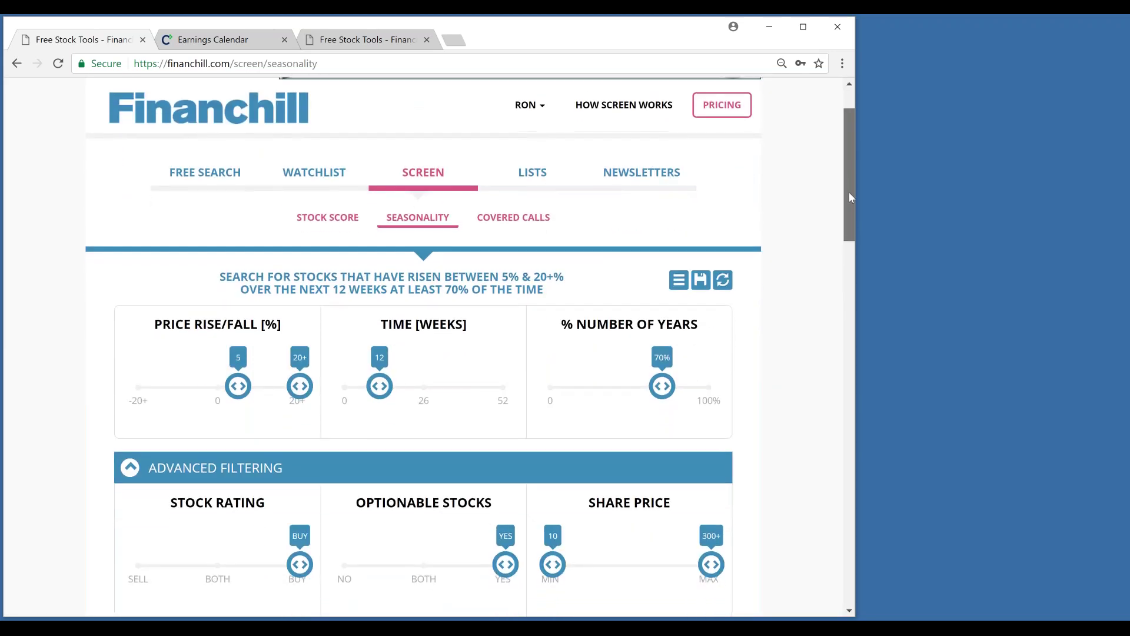
drag(850, 200, 799, 375)
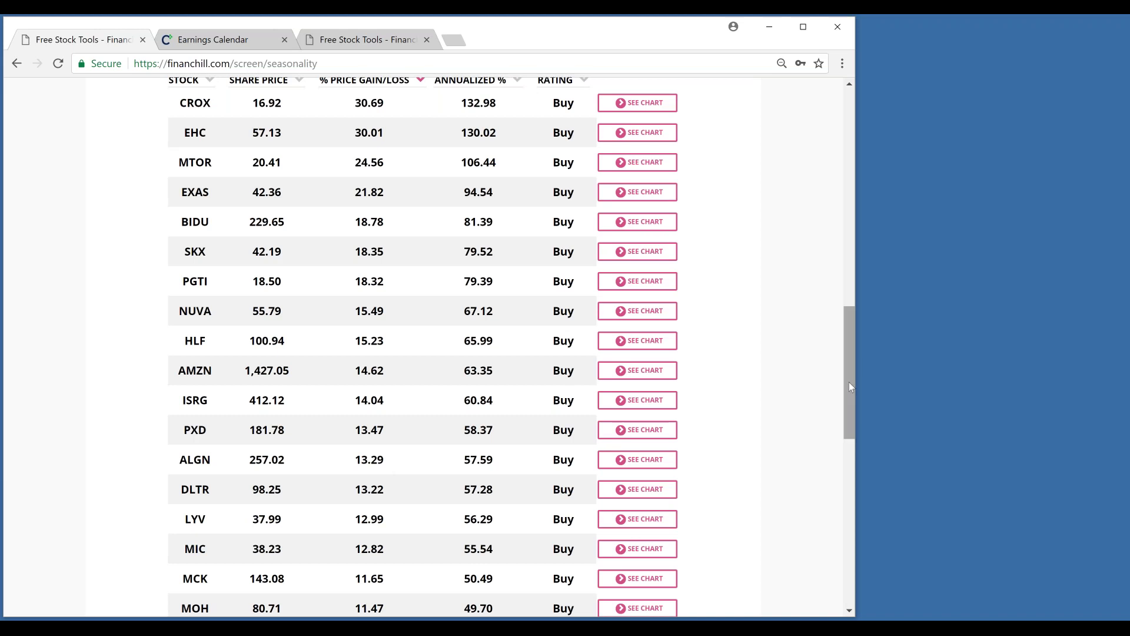
scroll(848, 379, up, 1)
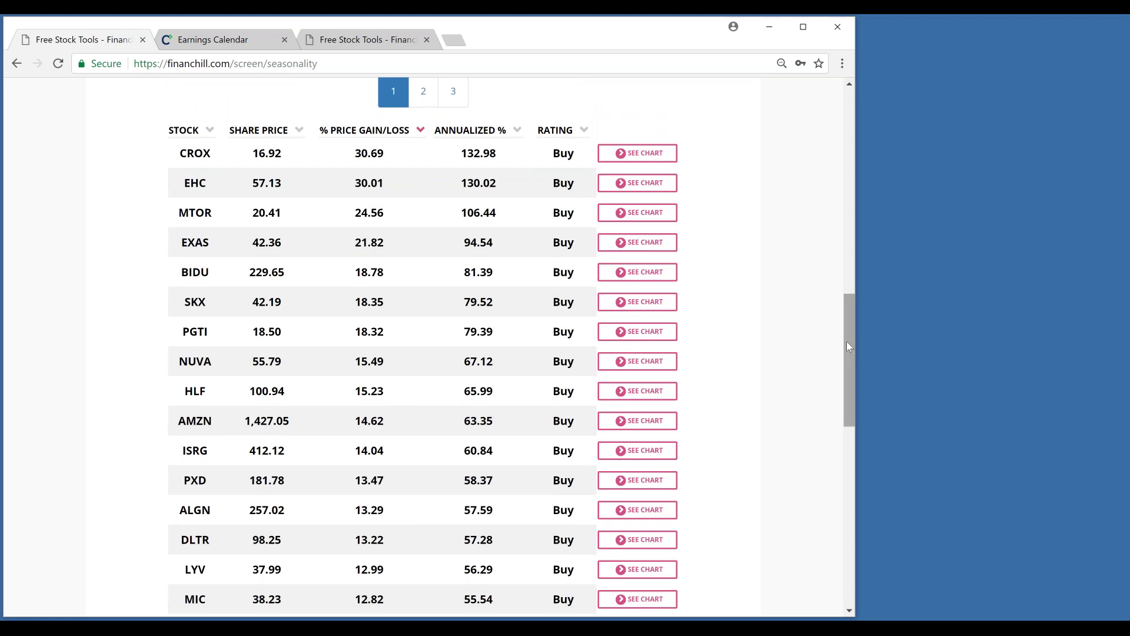
scroll(842, 273, up, 12)
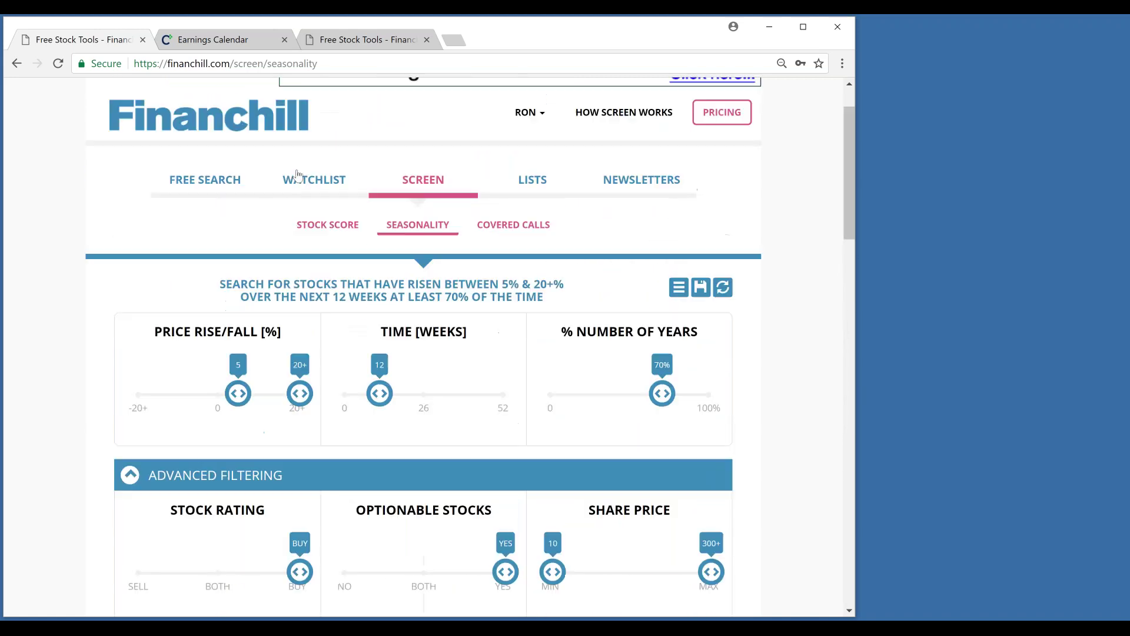
click(216, 186)
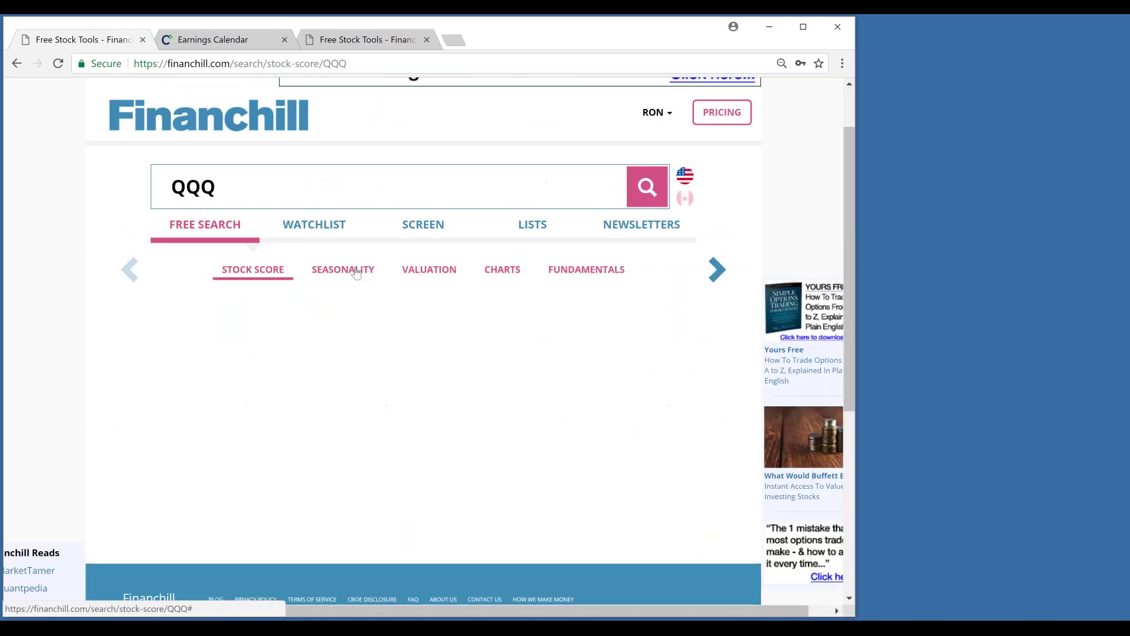
double_click(287, 191)
text(CROX)
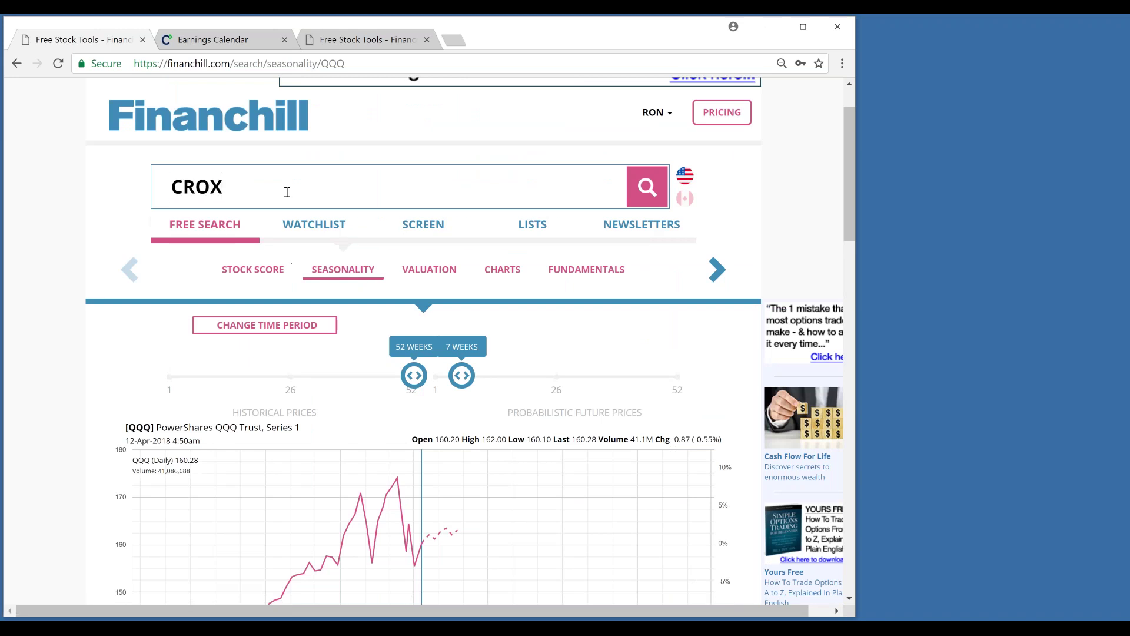
key(Return)
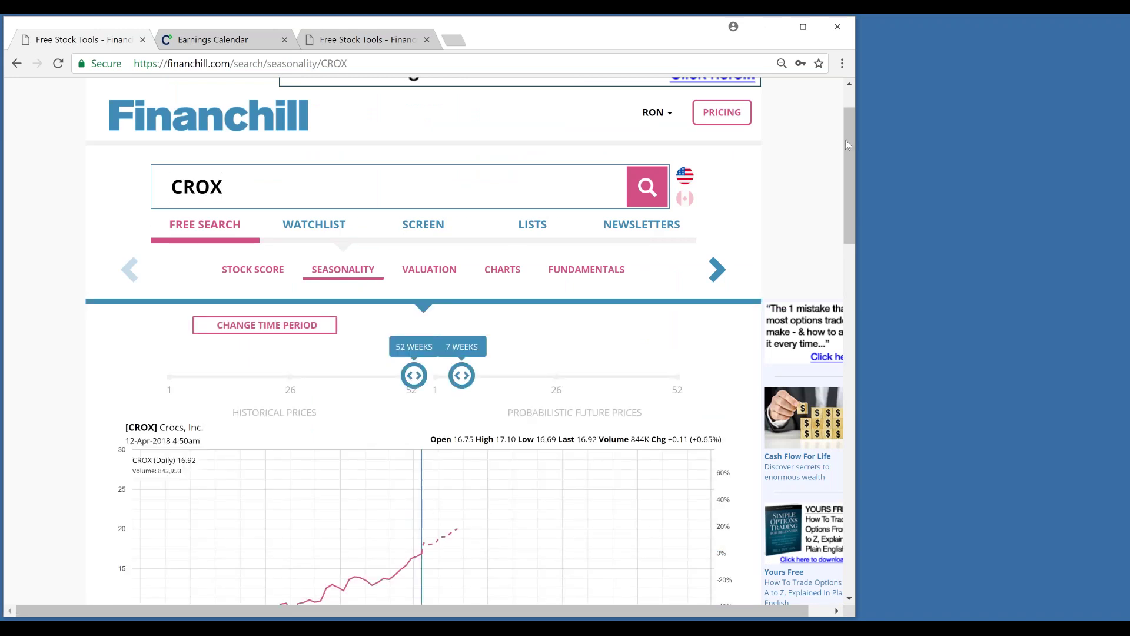
Step: Set the probabilistic future prices period of the Crocs seasonality chart to 12 weeks
drag(849, 140, 846, 221)
click(841, 63)
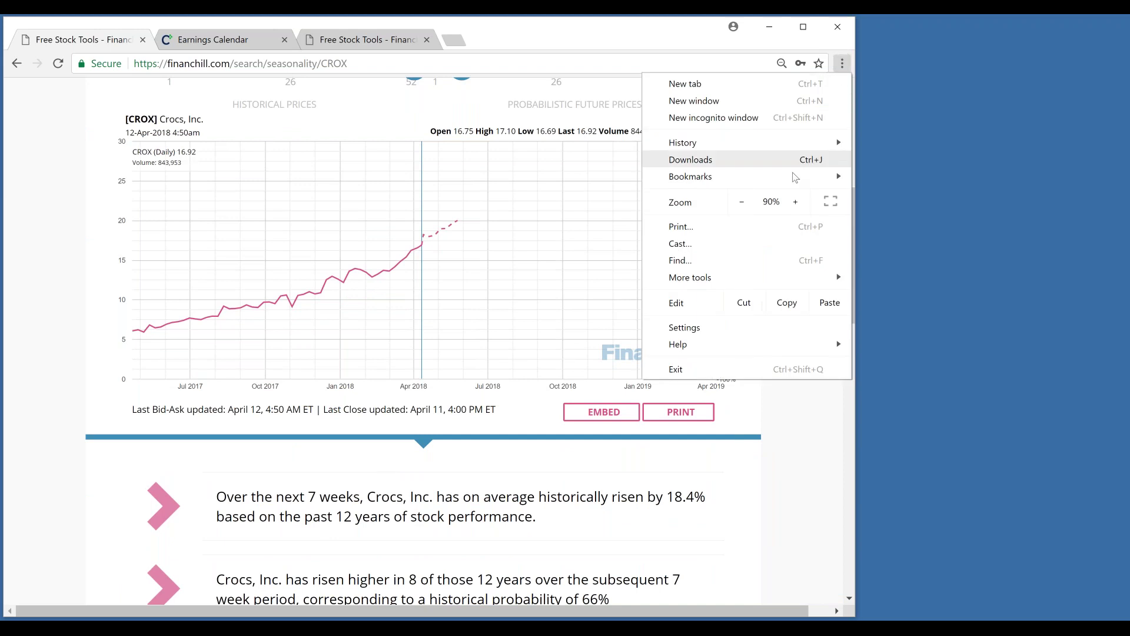
click(633, 156)
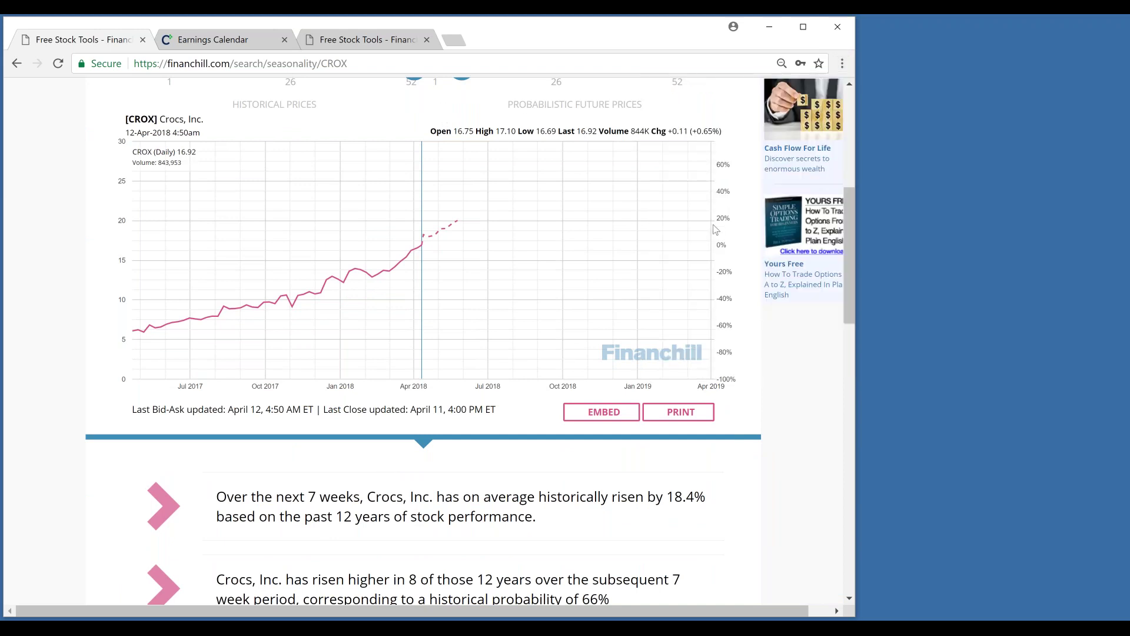
drag(463, 84, 487, 85)
drag(850, 269, 850, 263)
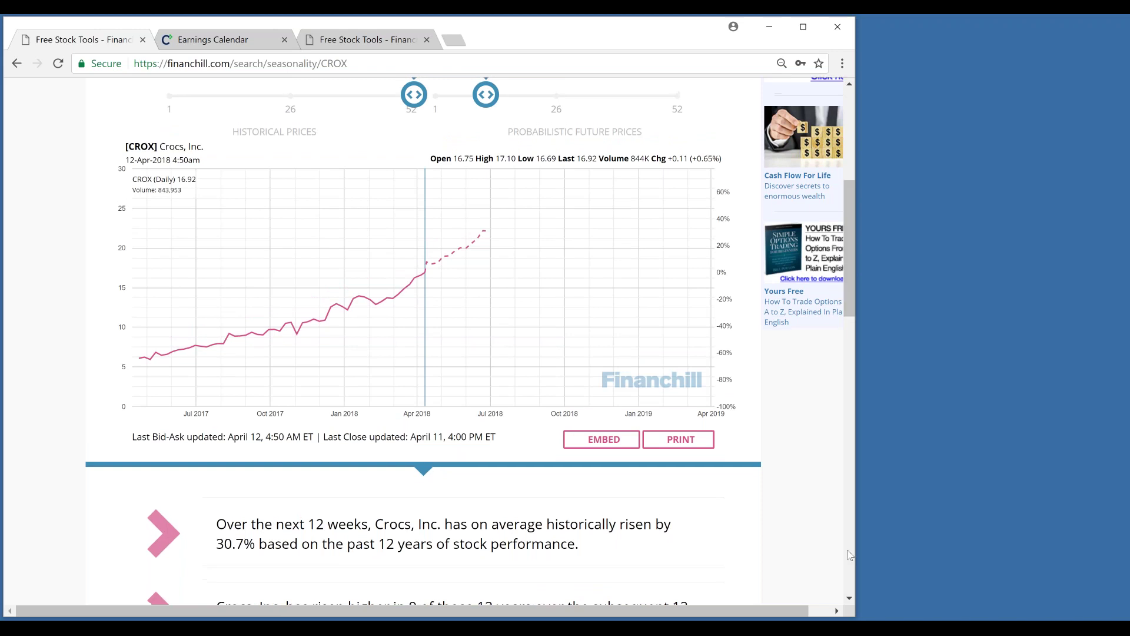
Step: Examine the Crocs probabilistic future price line and the statements on its average historical rise and probability over the chosen period
double_click(830, 616)
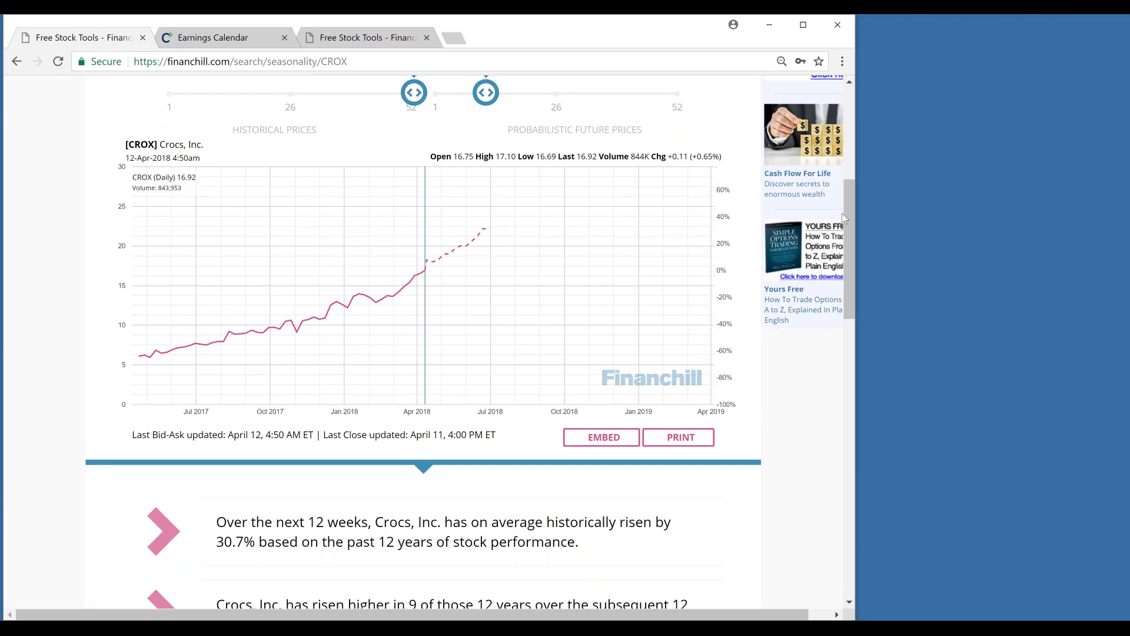
drag(846, 223, 846, 202)
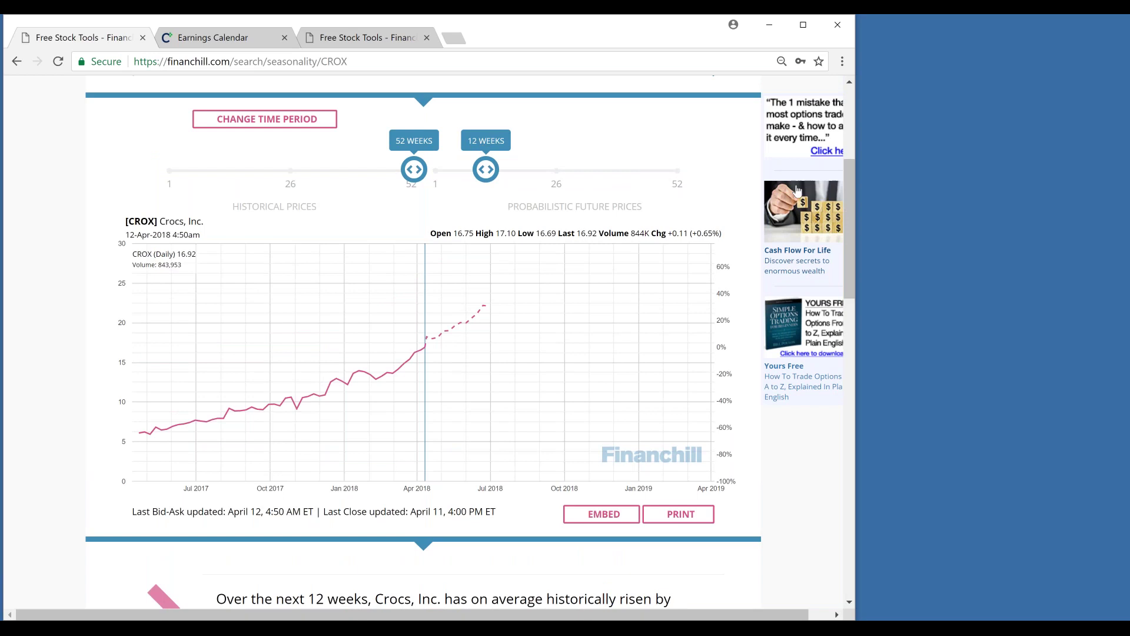
drag(850, 192, 850, 206)
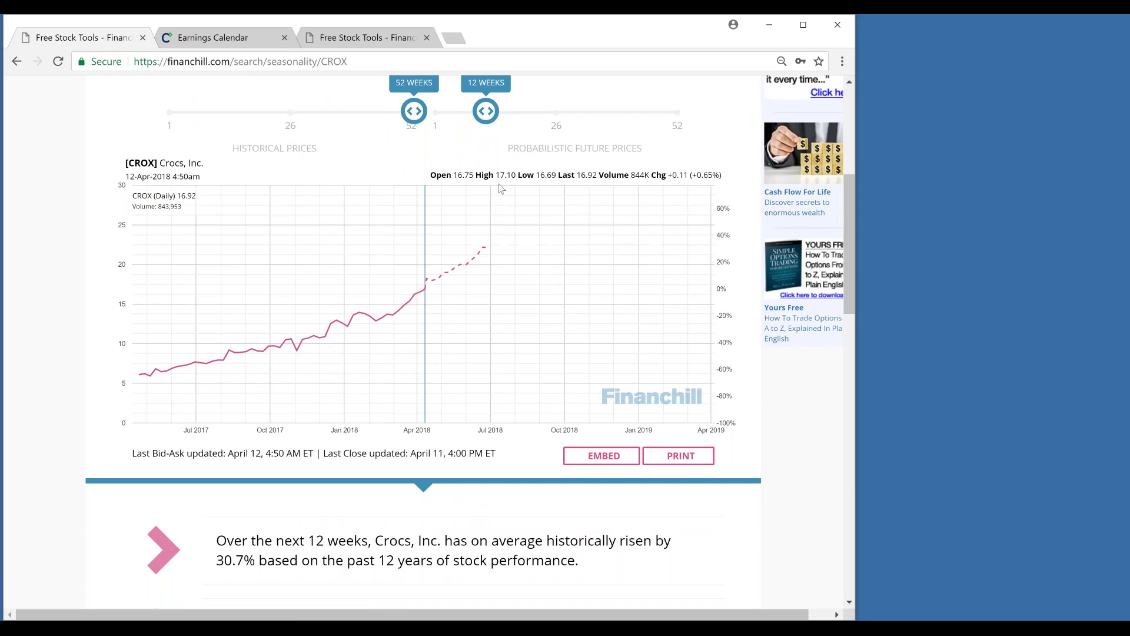
drag(508, 149, 646, 153)
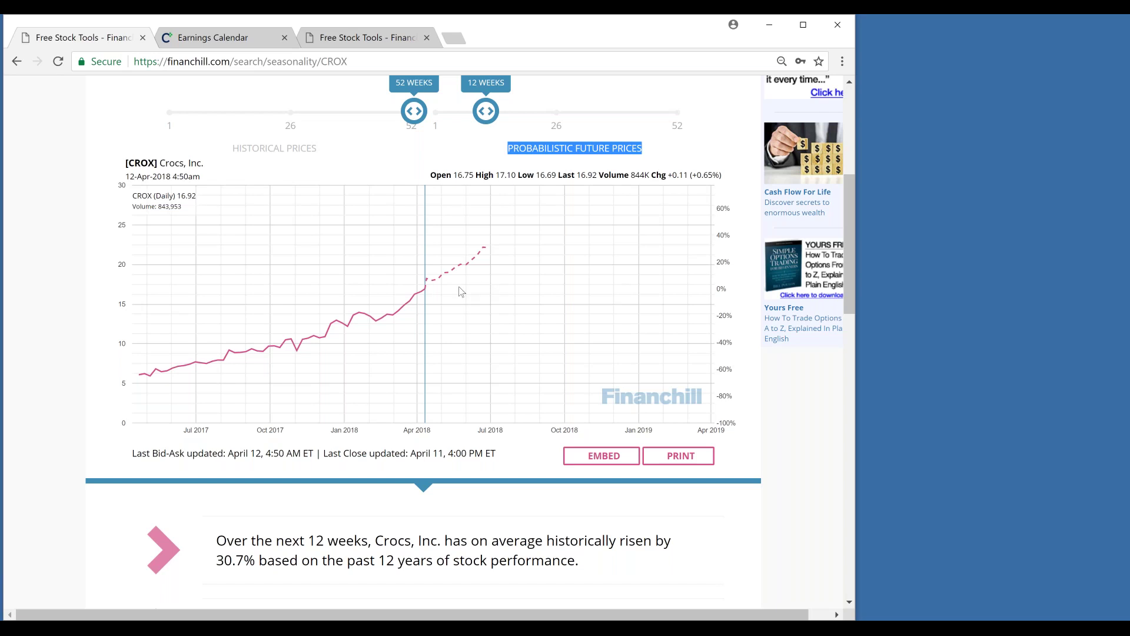
mouse_move(467, 268)
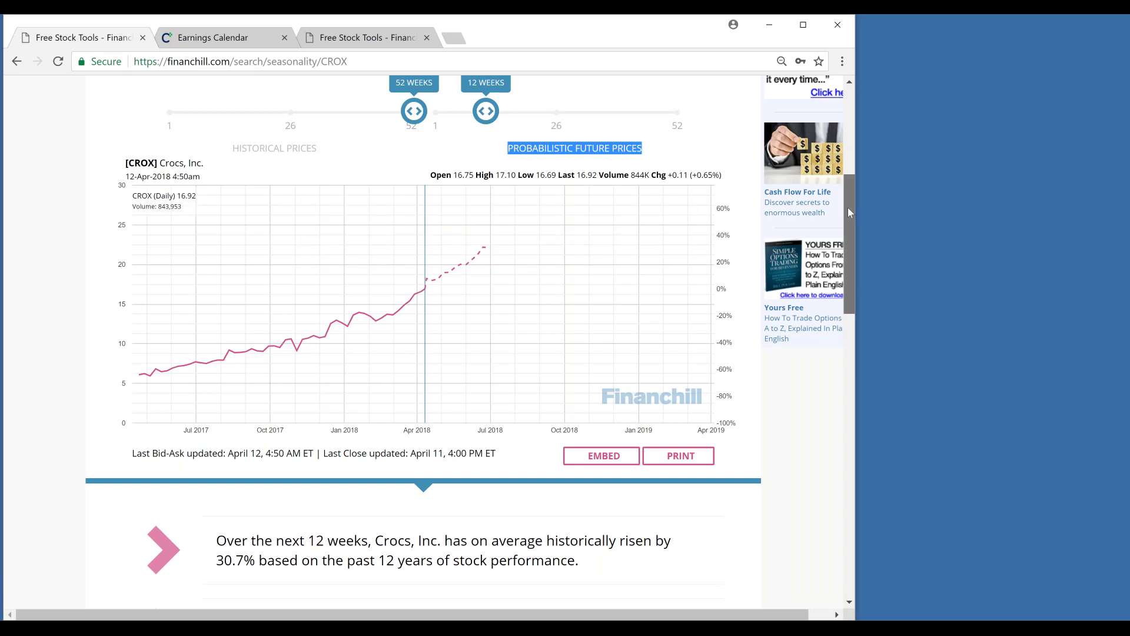
drag(848, 211, 846, 217)
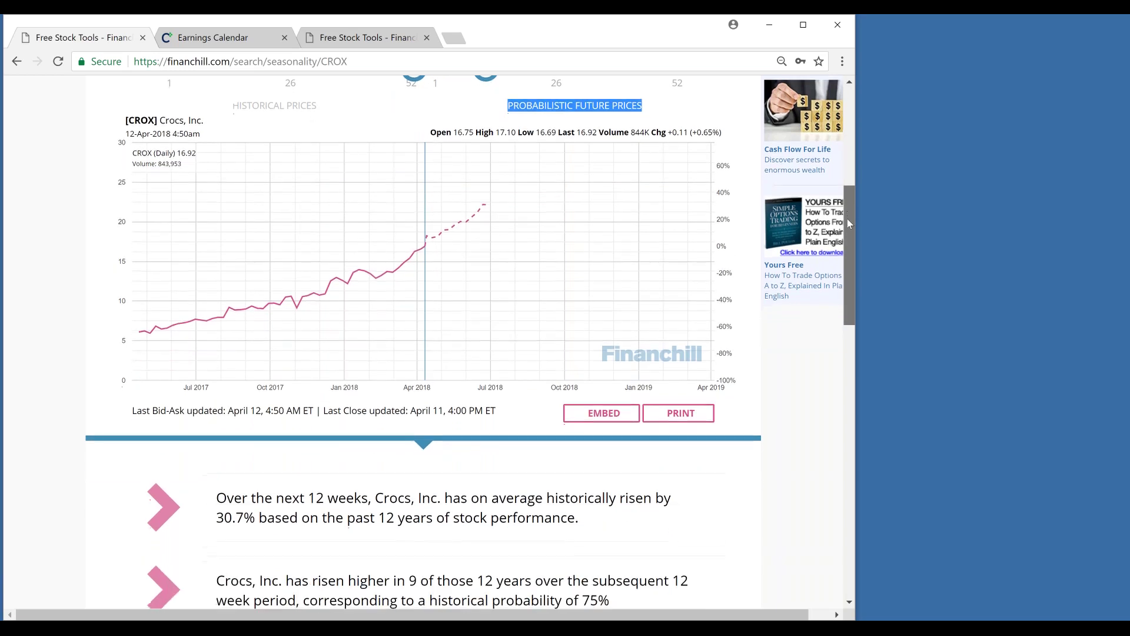
drag(217, 496, 594, 530)
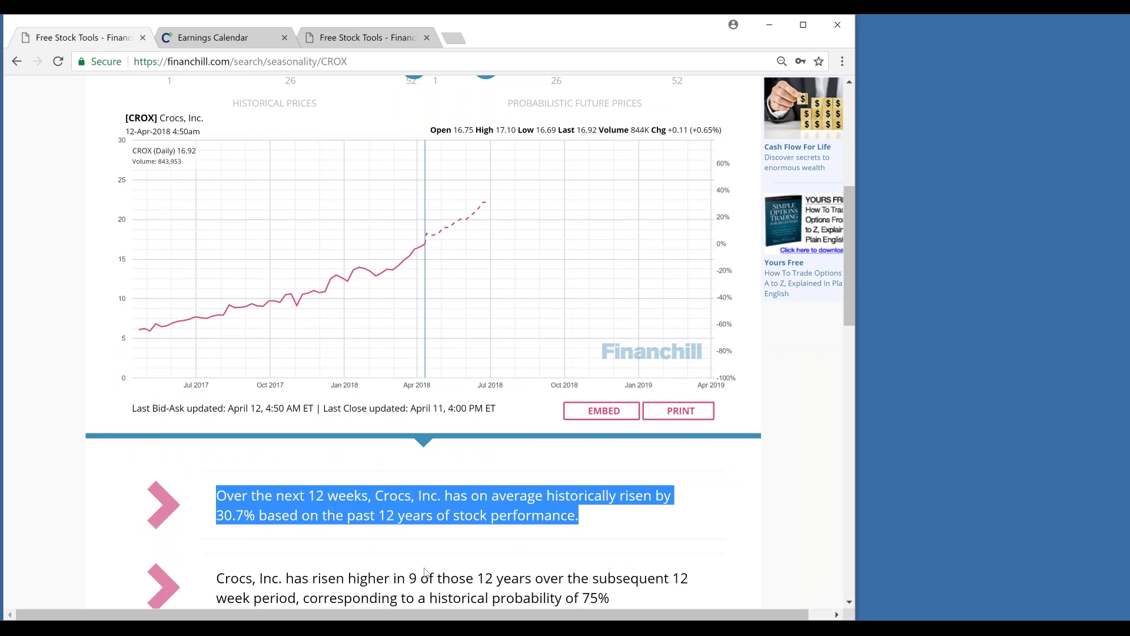
drag(227, 580, 526, 580)
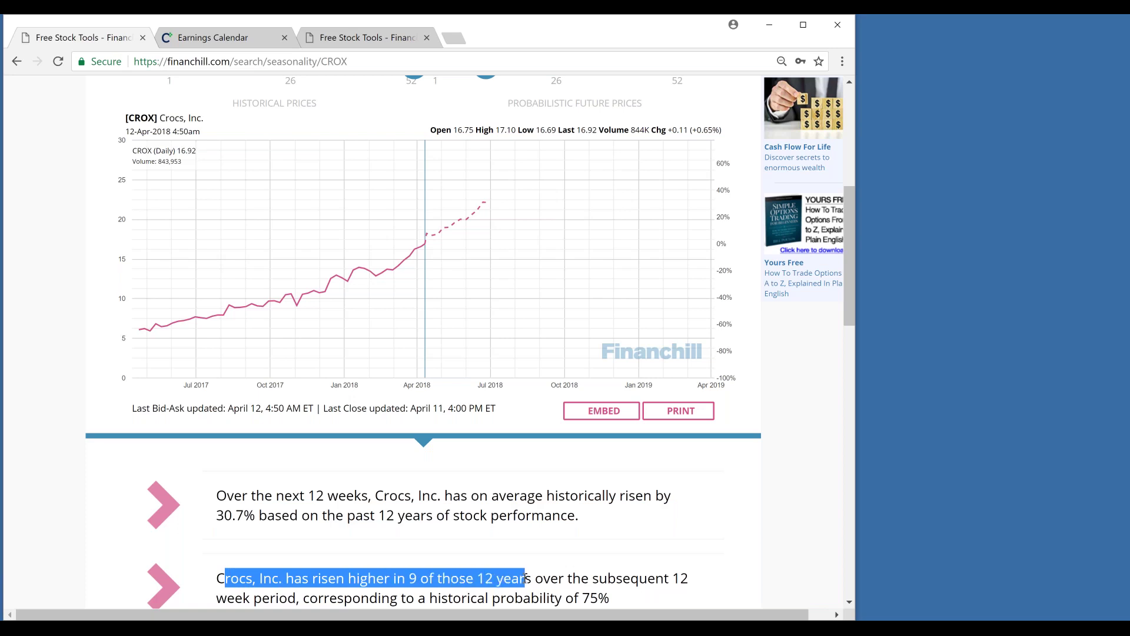
click(594, 574)
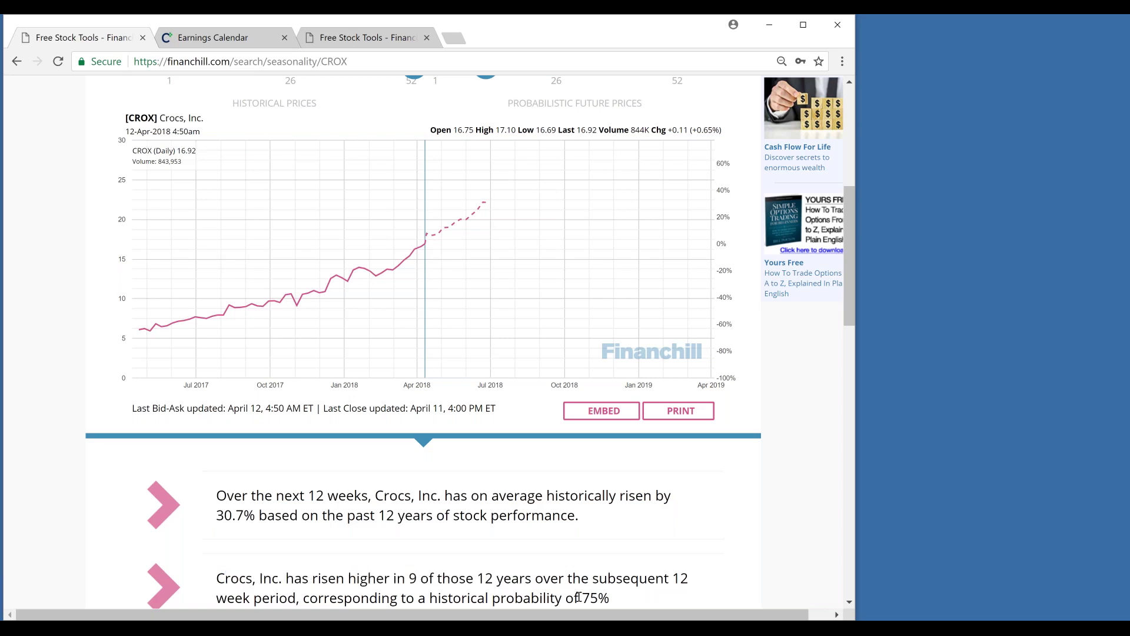
drag(579, 598, 615, 601)
drag(216, 520, 243, 522)
Step: Switch to thinkorswim and collapse the account info and watchlist sidebar to enlarge the QQQ chart
key(alt+Tab)
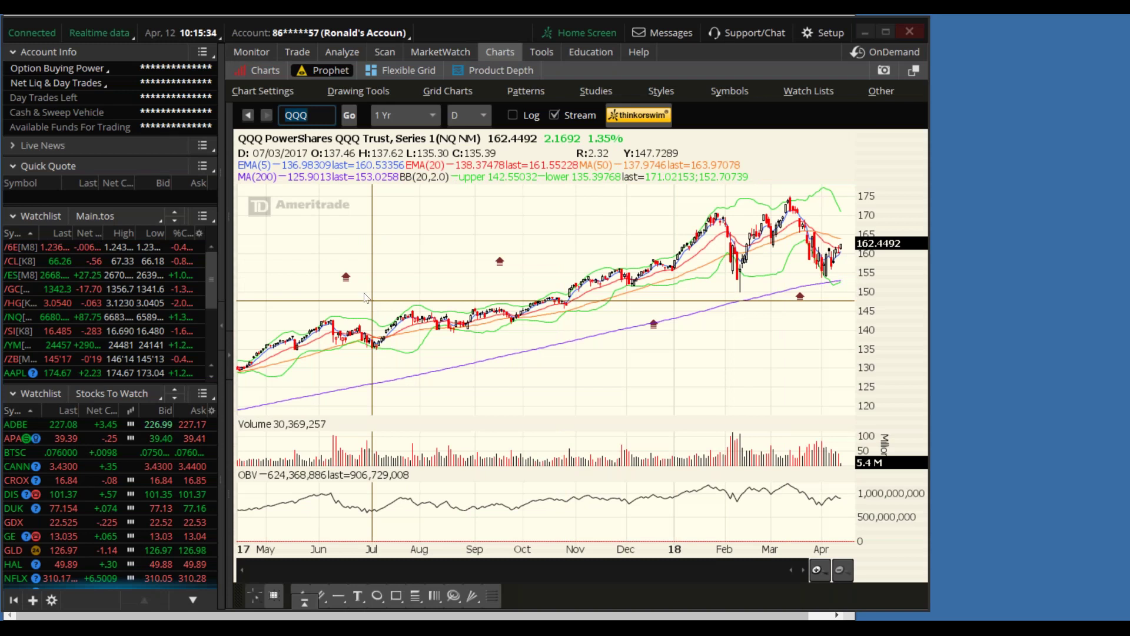
click(223, 326)
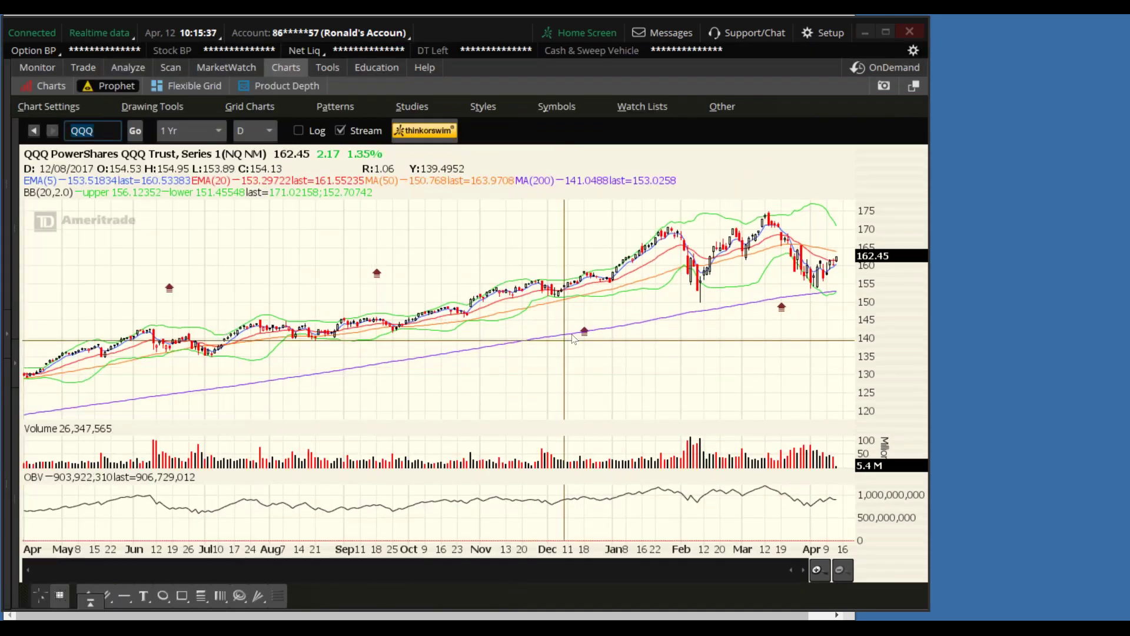
Step: Chart CROX and enlarge the daily price action from December through April
text(CROX)
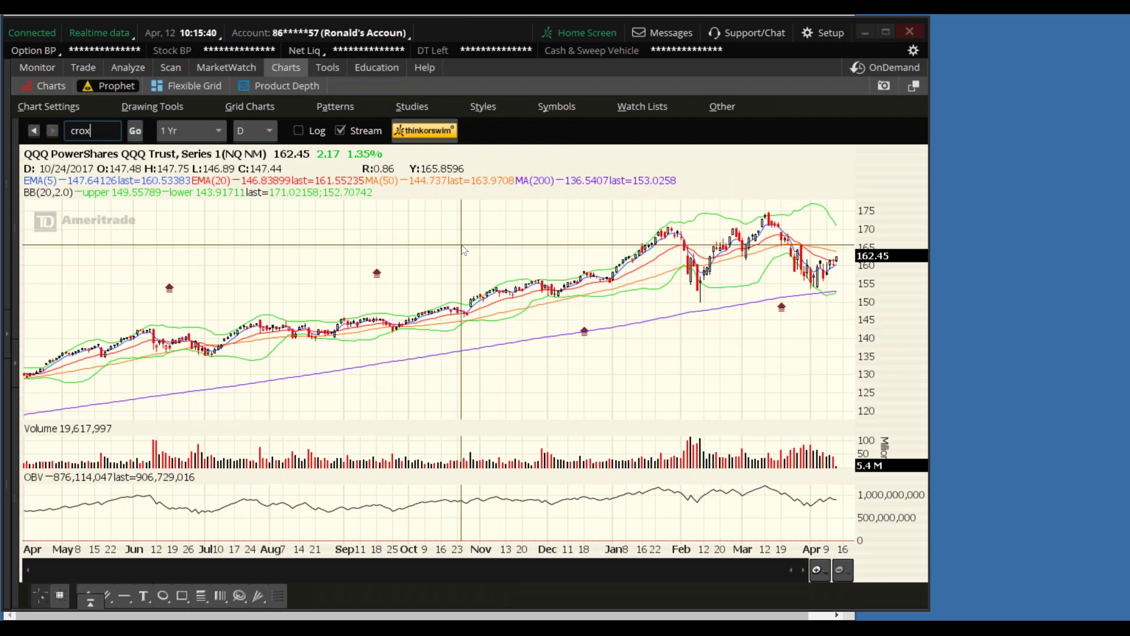
key(Return)
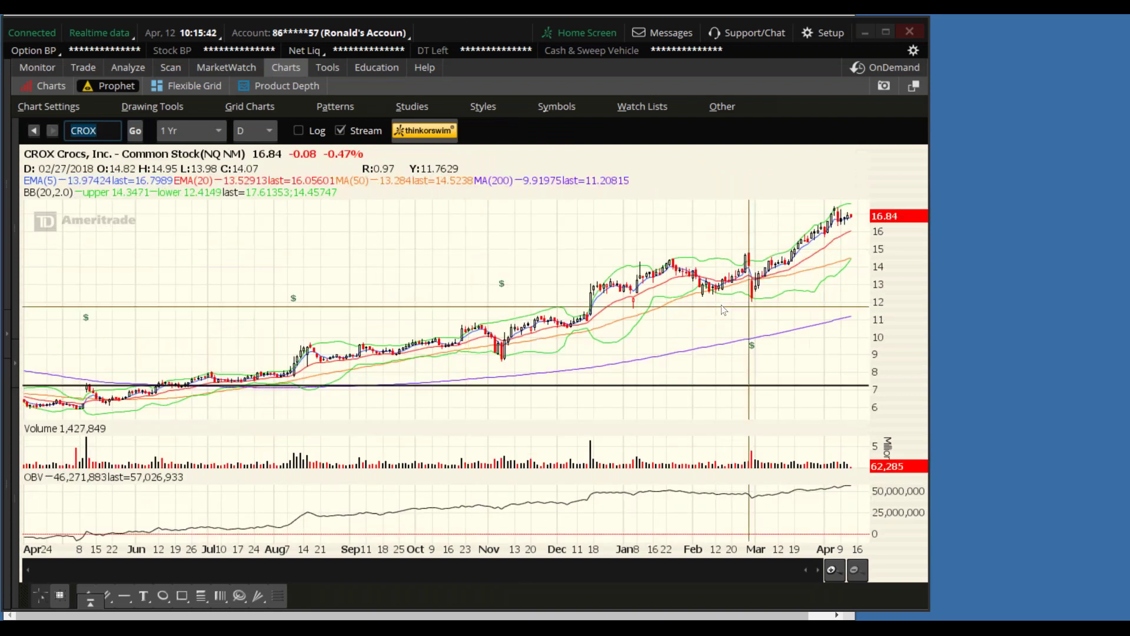
drag(619, 302, 865, 294)
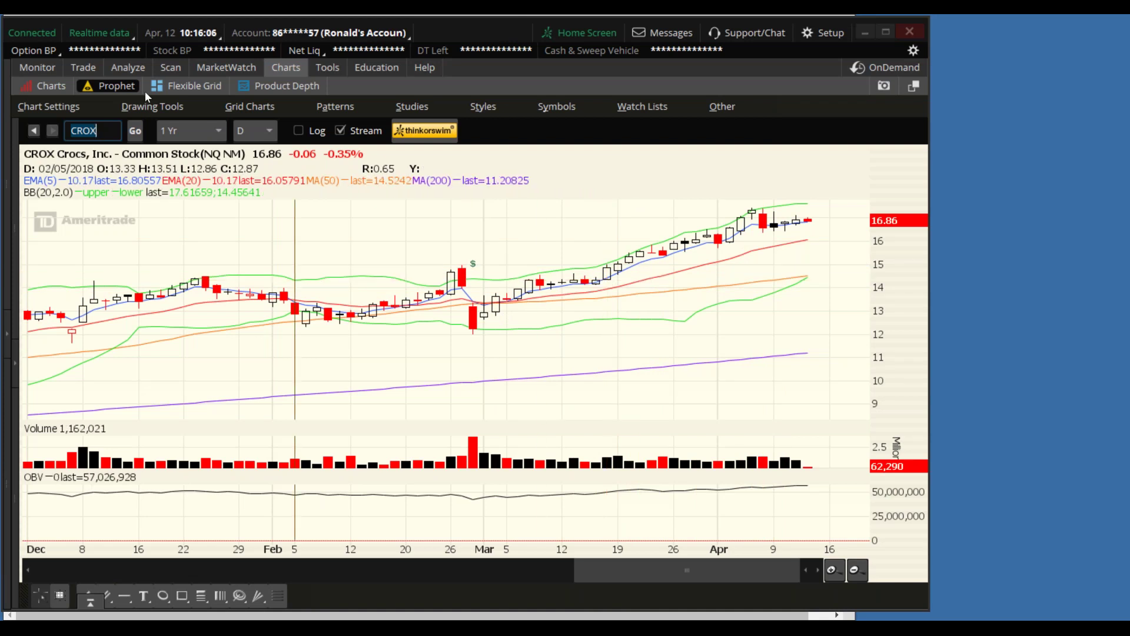
Step: Open the thinkBack analysis, collapse the PENN backtrade group, and load the CROX option chain
click(135, 68)
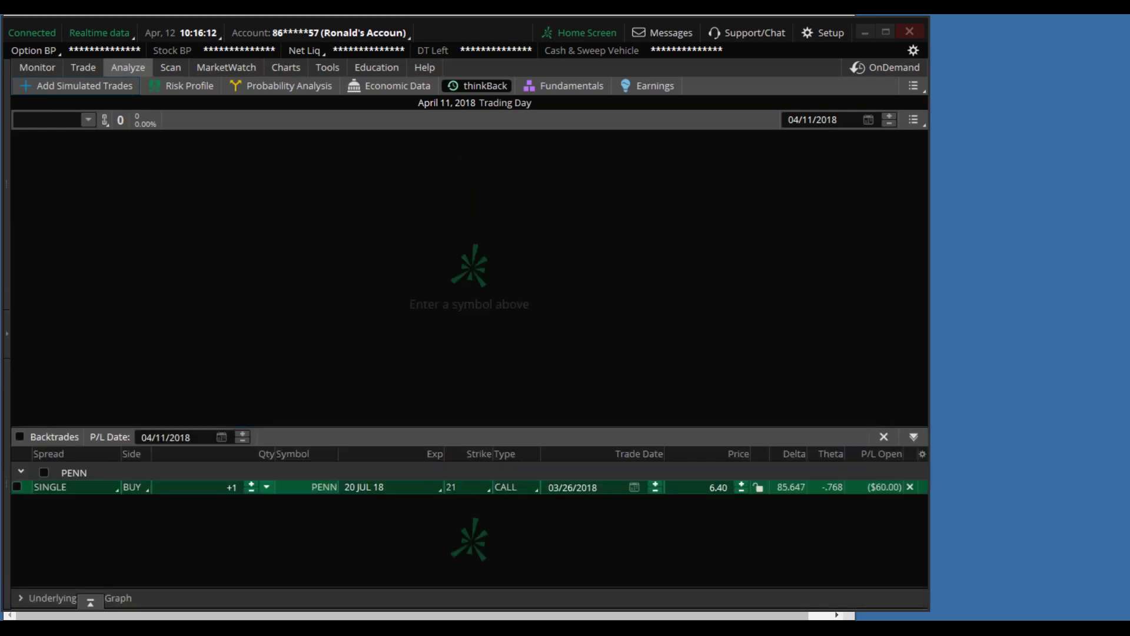
click(21, 563)
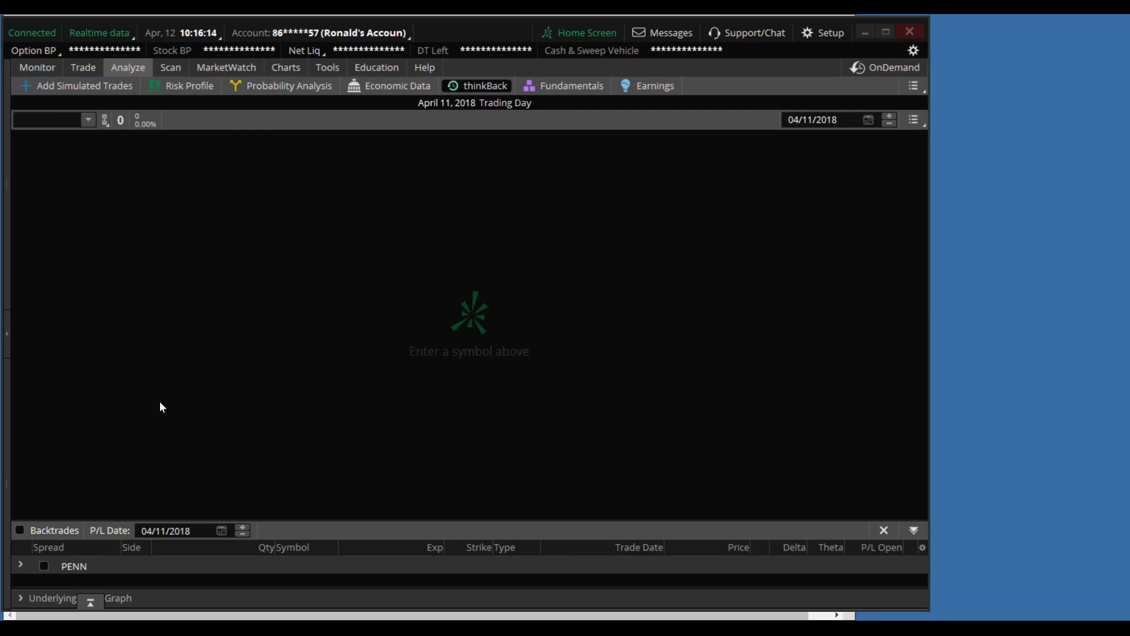
click(65, 126)
text(CROX)
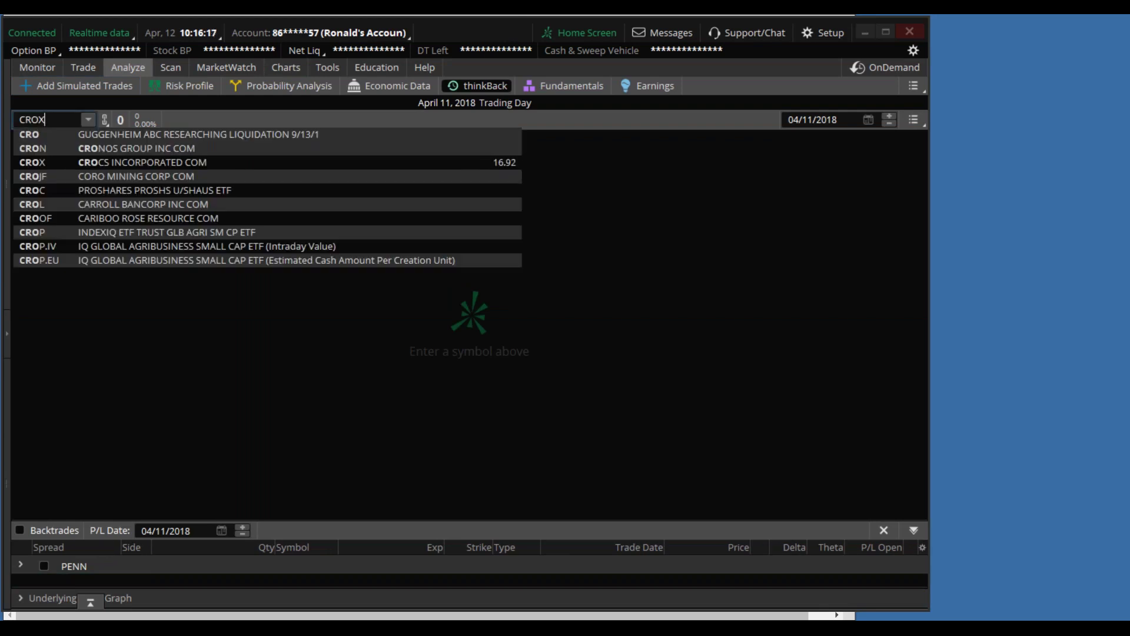
key(Return)
Step: Set the thinkBack trading date for CROX to 03/16/2018
click(865, 122)
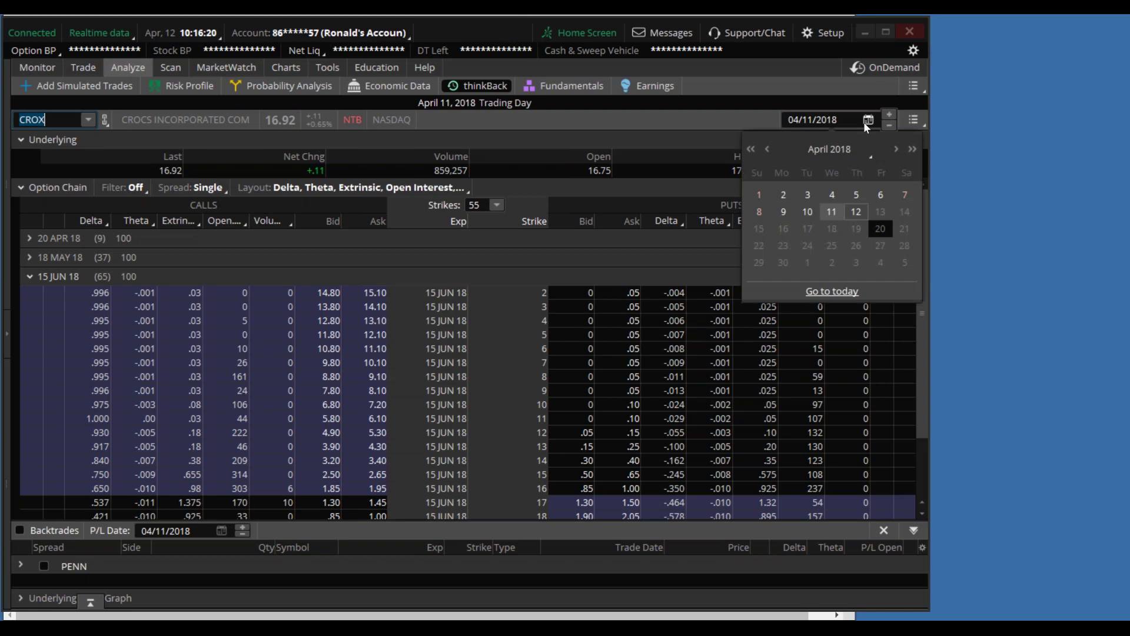
click(768, 150)
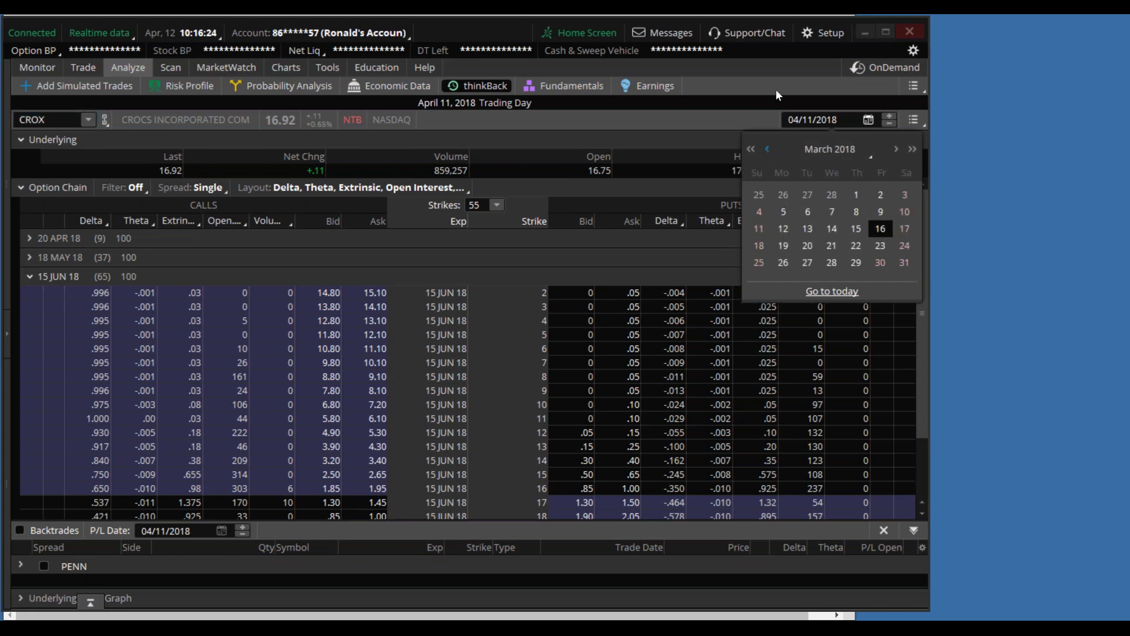
click(857, 228)
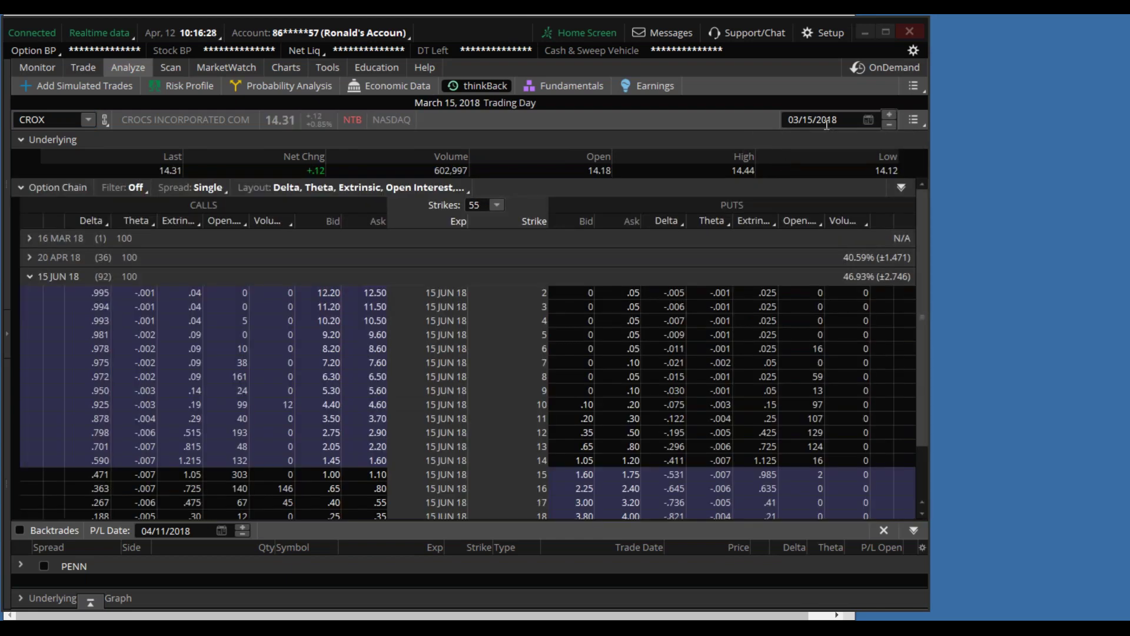
click(889, 118)
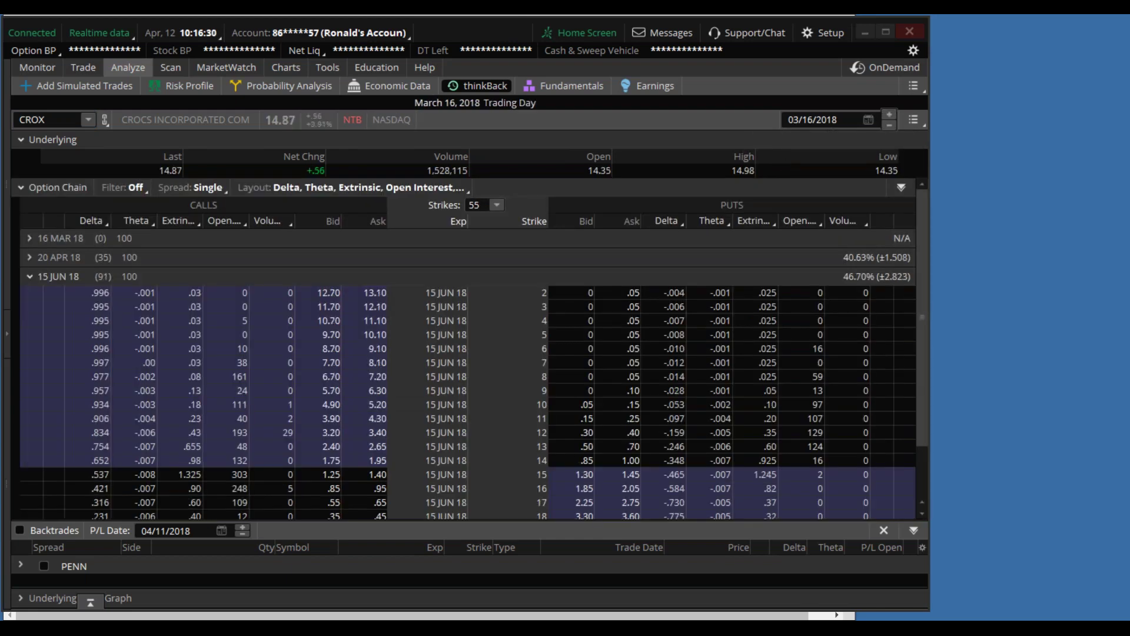
Step: Check the available CROX expirations, expand the 15 JUN 18 chain, and select the 15-strike call
click(29, 275)
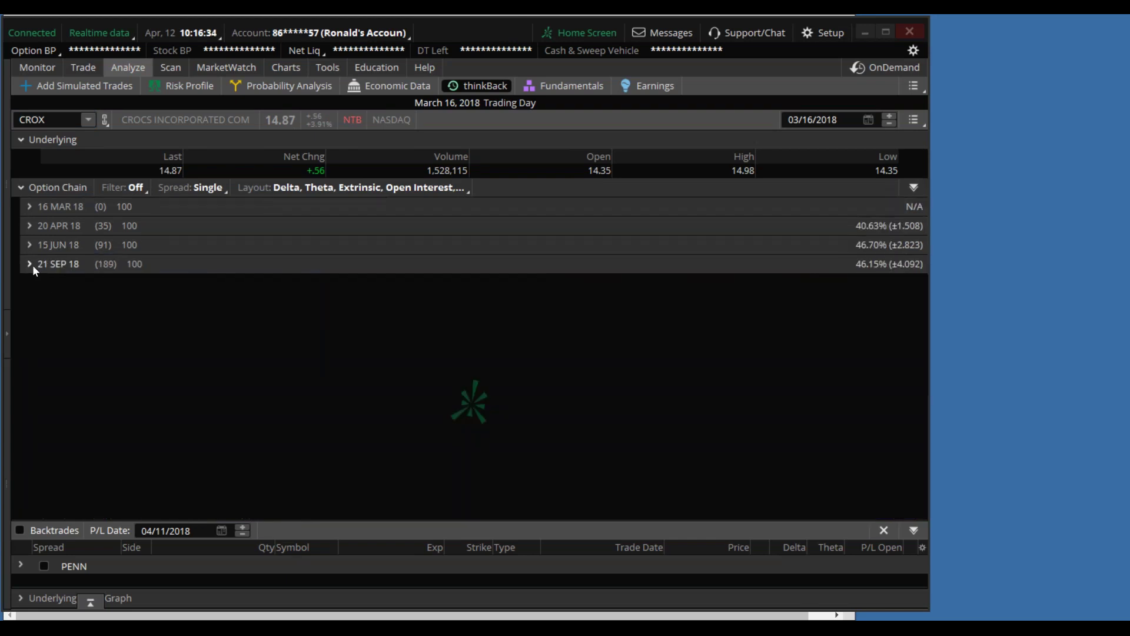
click(33, 265)
click(30, 294)
click(30, 245)
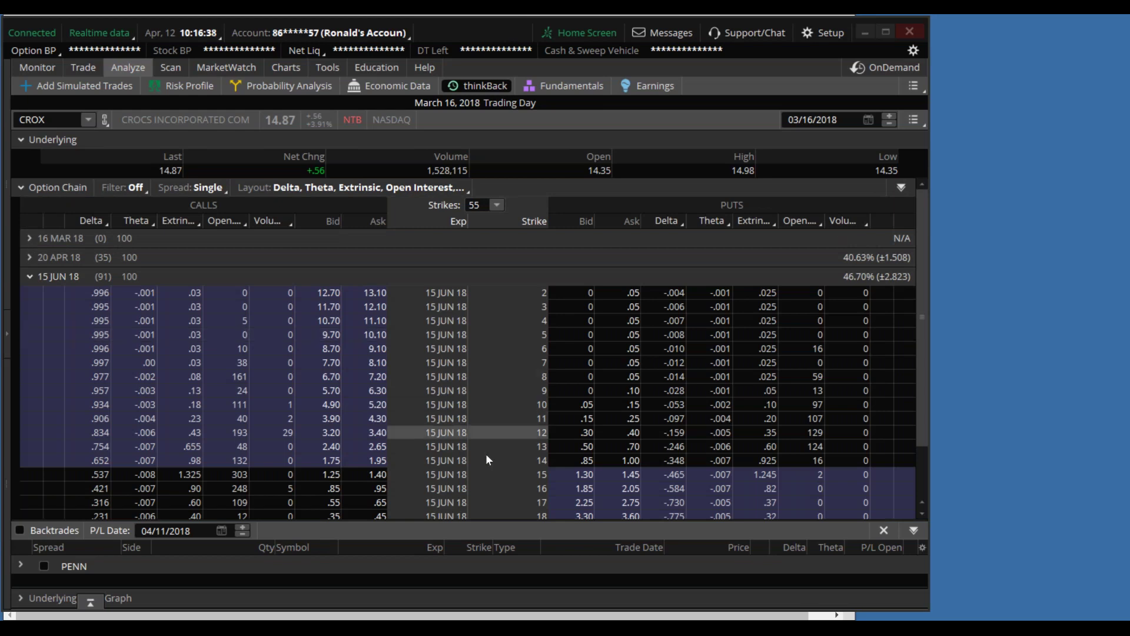
click(238, 477)
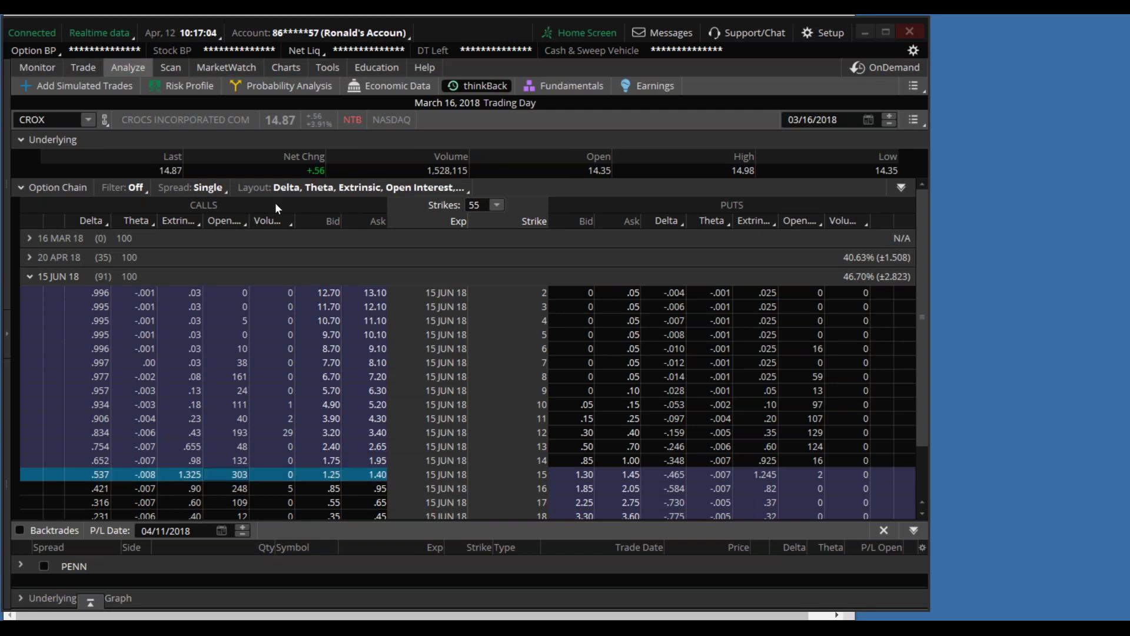
Step: Load CROX in the live trading option chain and expand the 15 JUN 18 expiration
click(84, 67)
click(62, 105)
text(CROX)
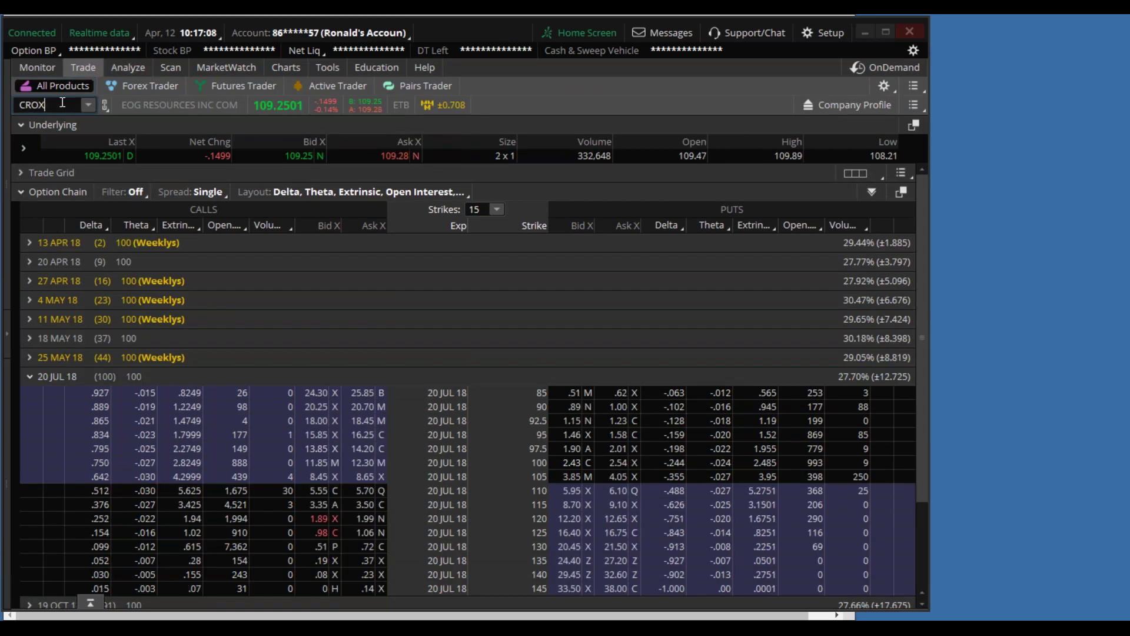
key(Return)
click(30, 299)
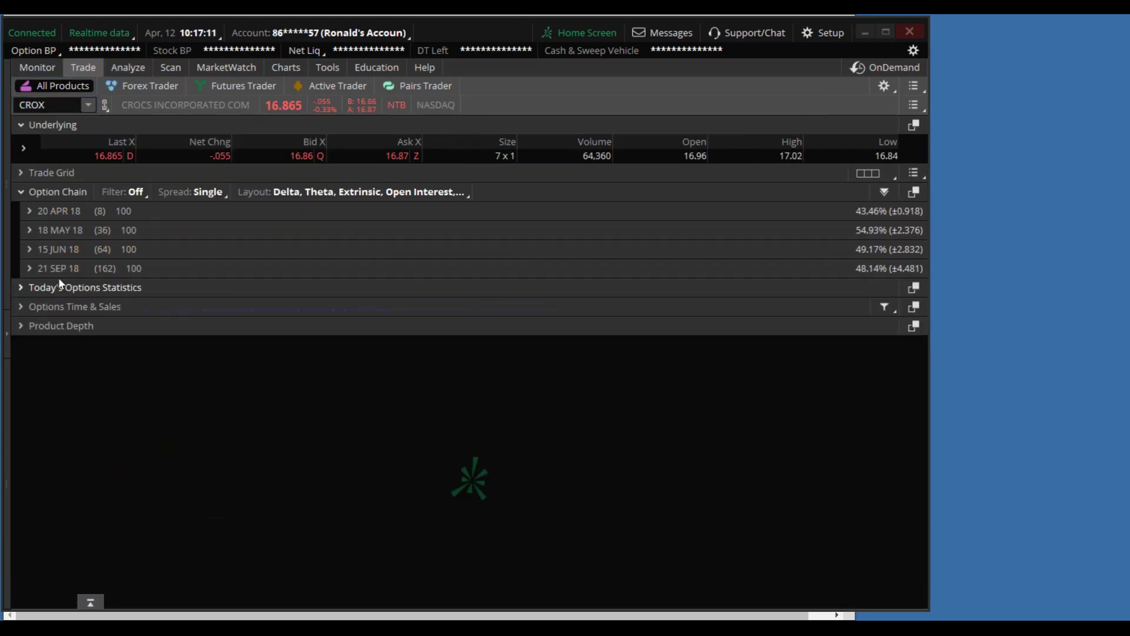
click(29, 249)
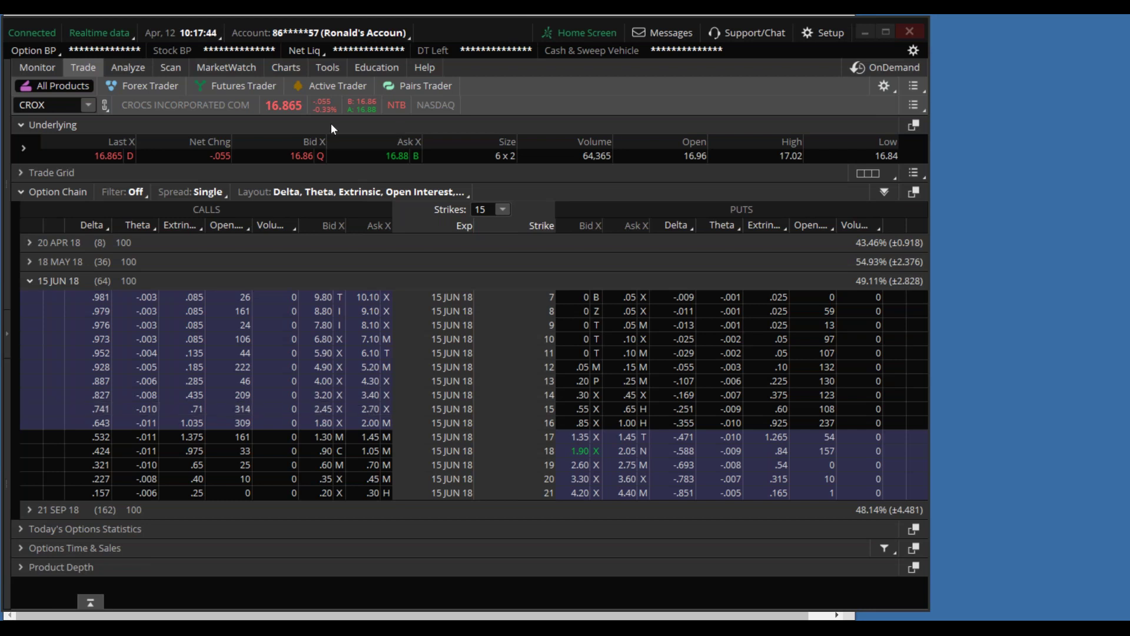
Step: Review the CROX price chart against its 12-week seasonality projection on Financhill, ending back on the thinkorswim chart
click(286, 68)
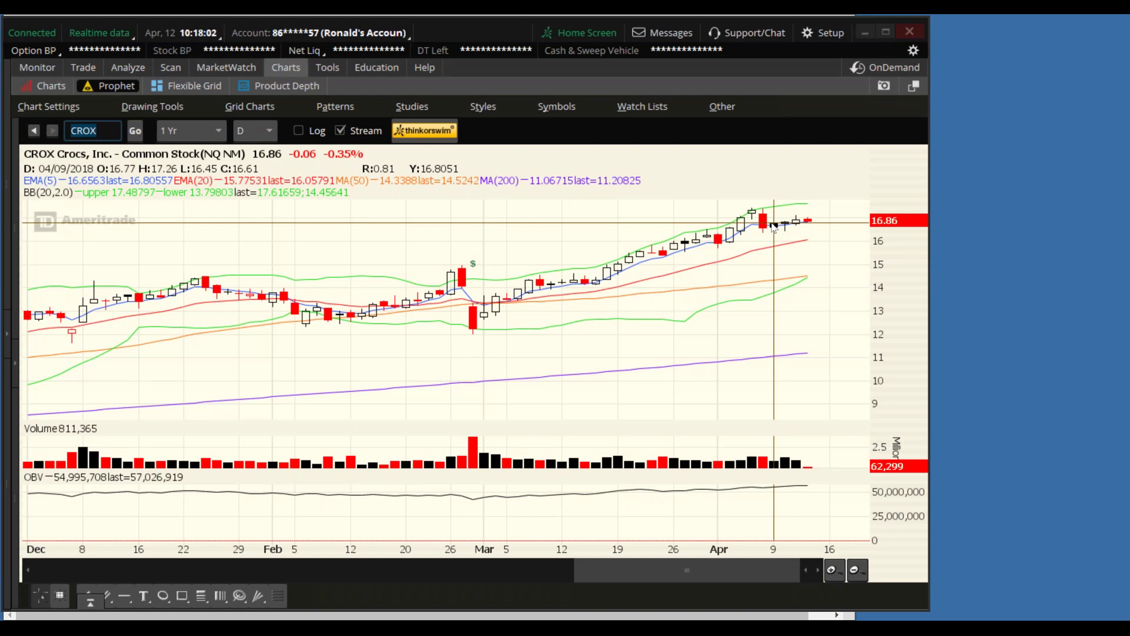
click(859, 38)
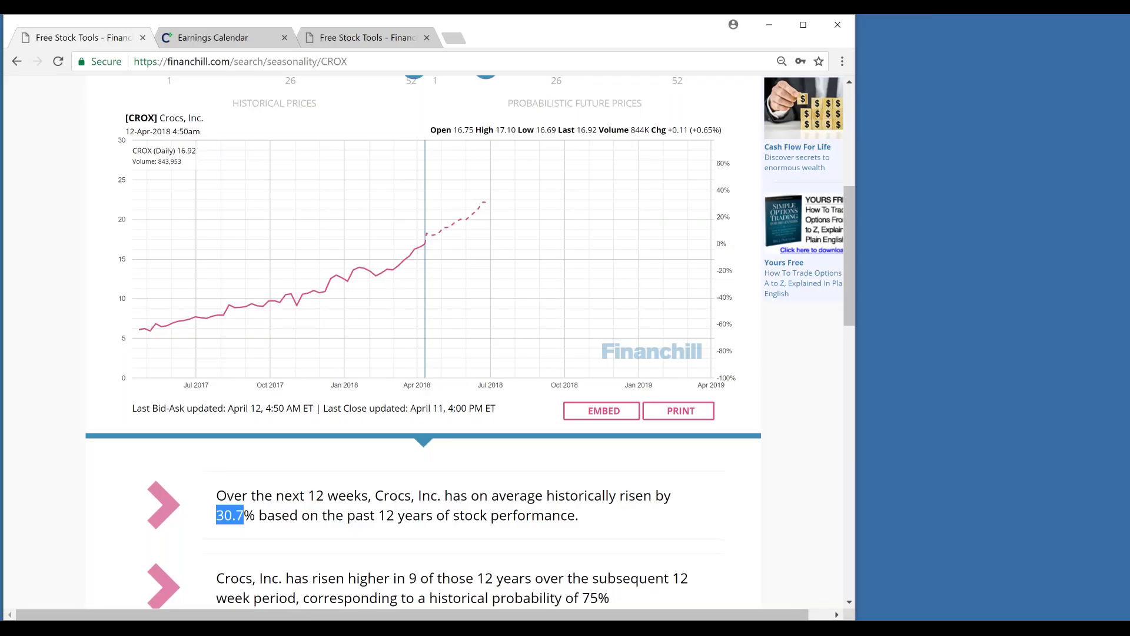
key(alt+Tab)
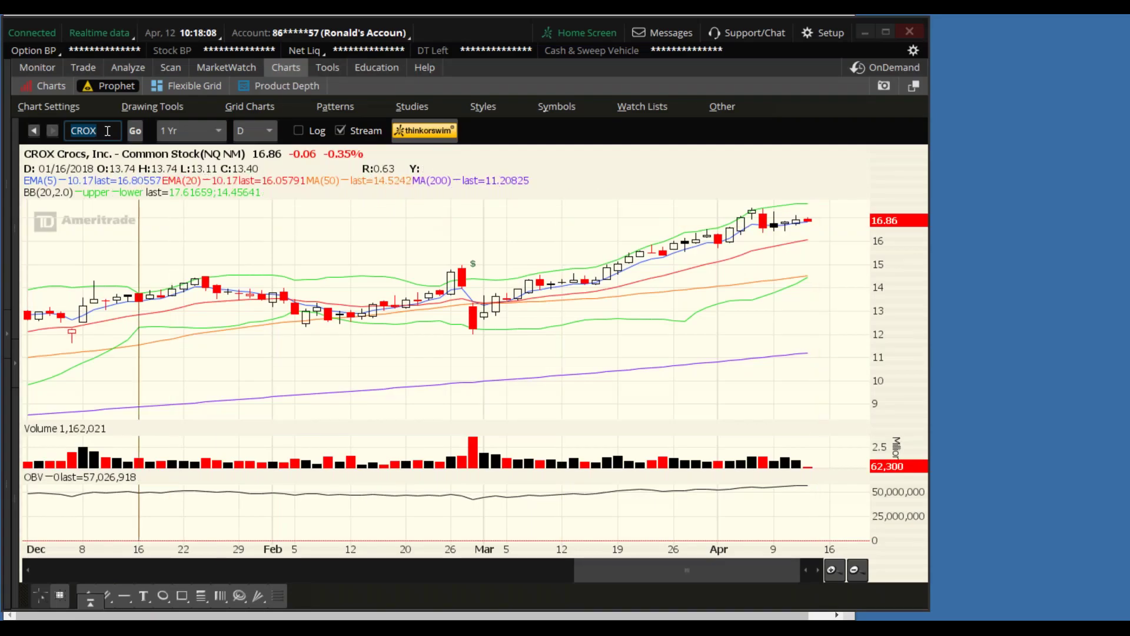
Step: Chart ADBE over a 2 Yr duration and enlarge the October to December 2016 downward channel
text(adbe)
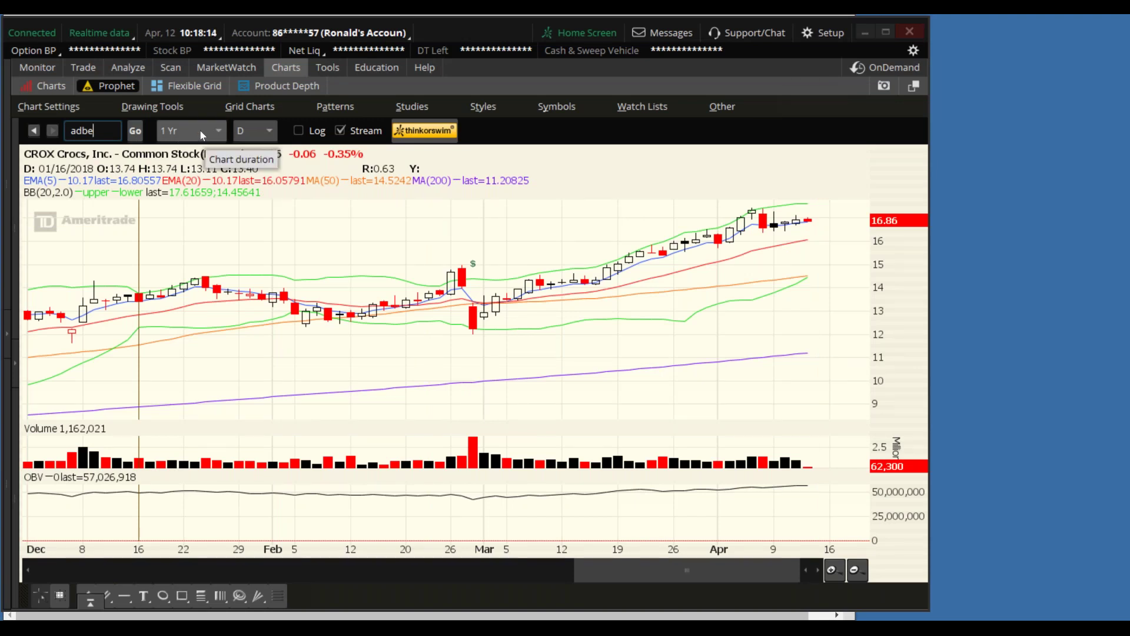
click(137, 133)
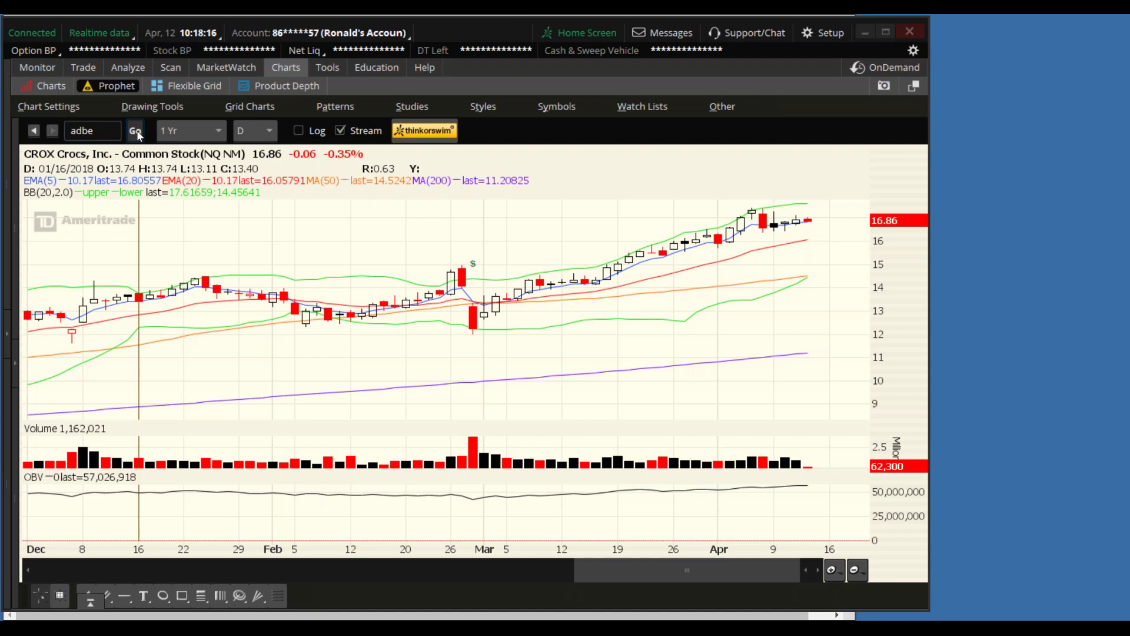
click(183, 130)
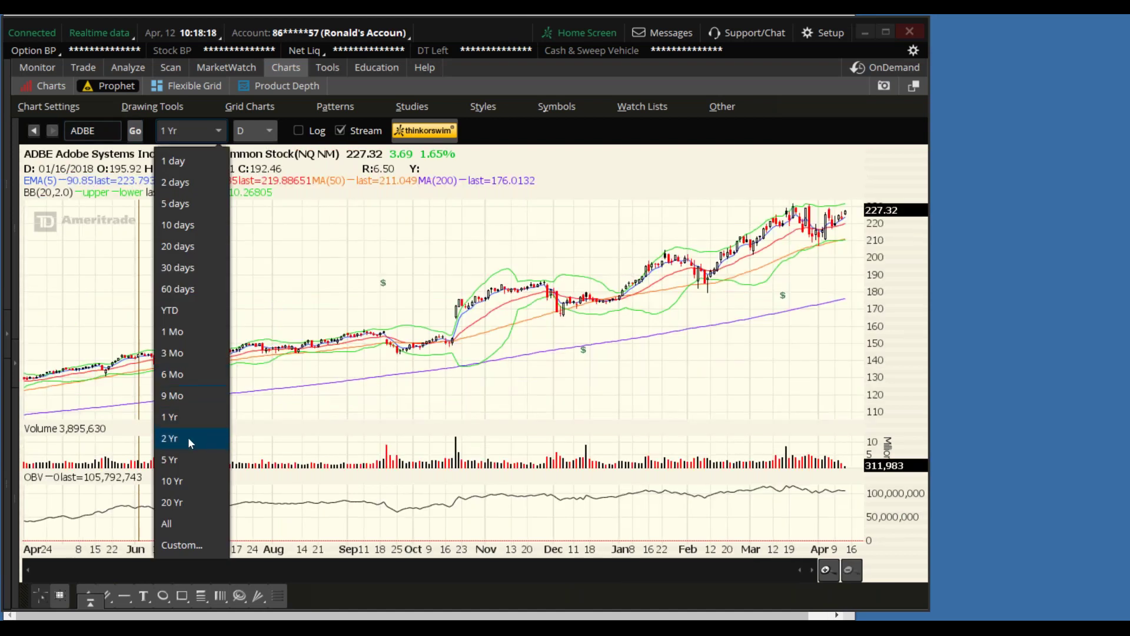
click(189, 438)
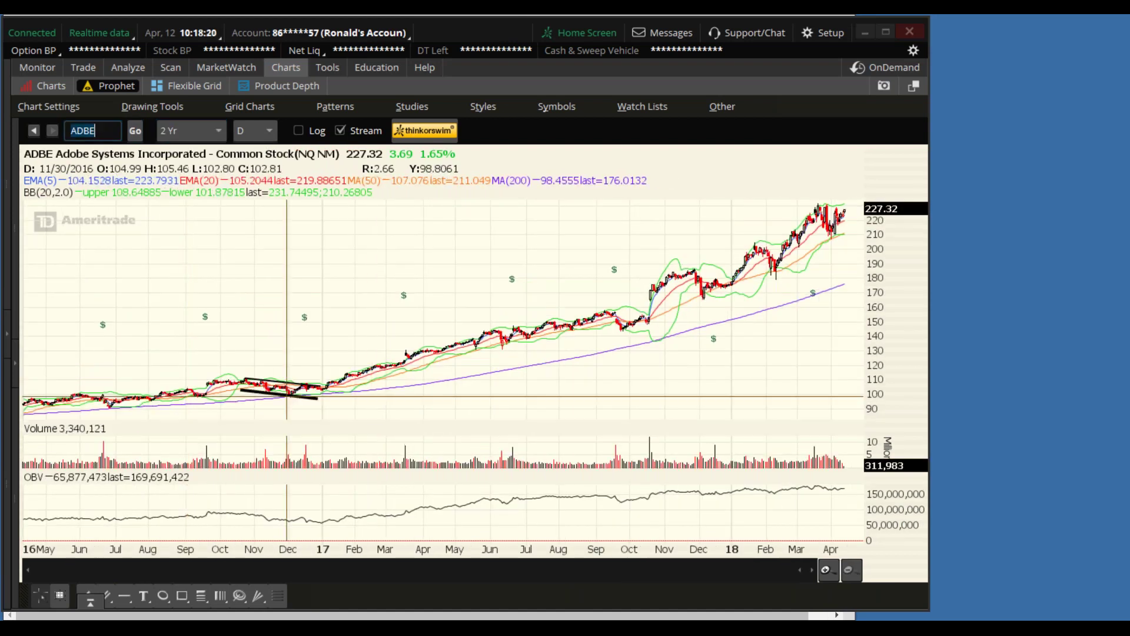
drag(233, 397, 321, 413)
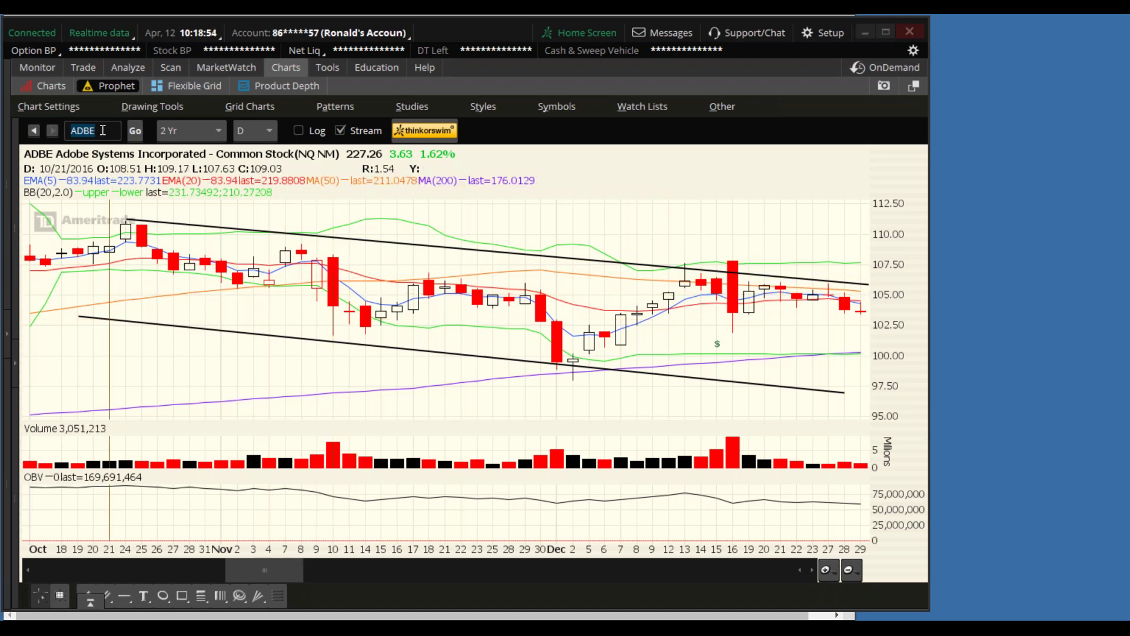
Step: Chart DIA and enlarge the same October to December 2016 period for comparison
text(DIA)
key(Return)
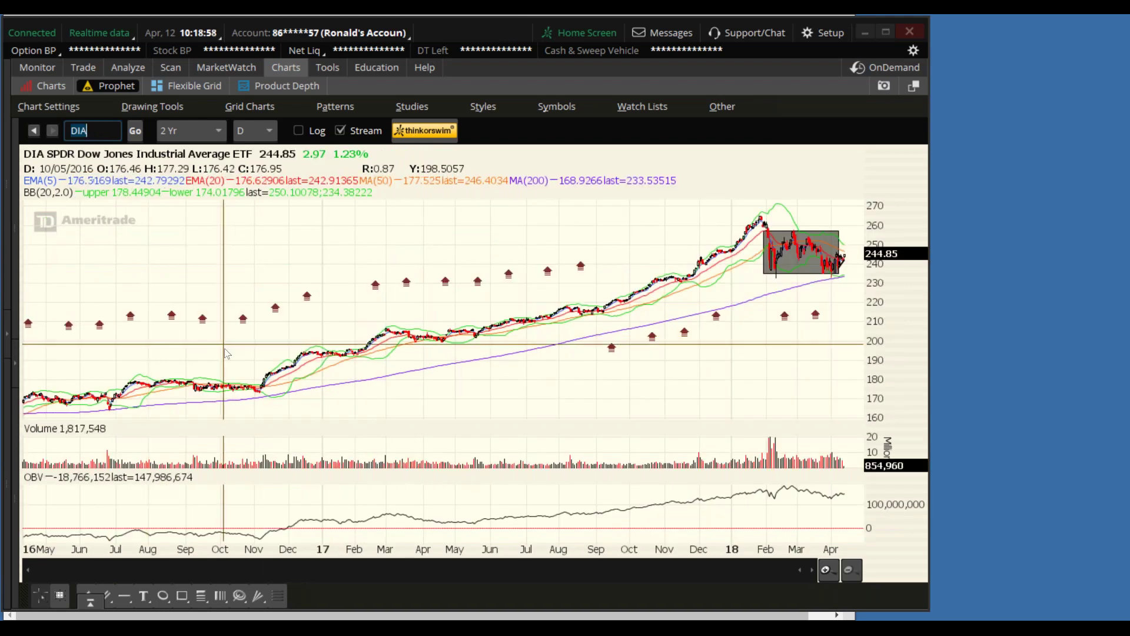
drag(336, 368, 326, 370)
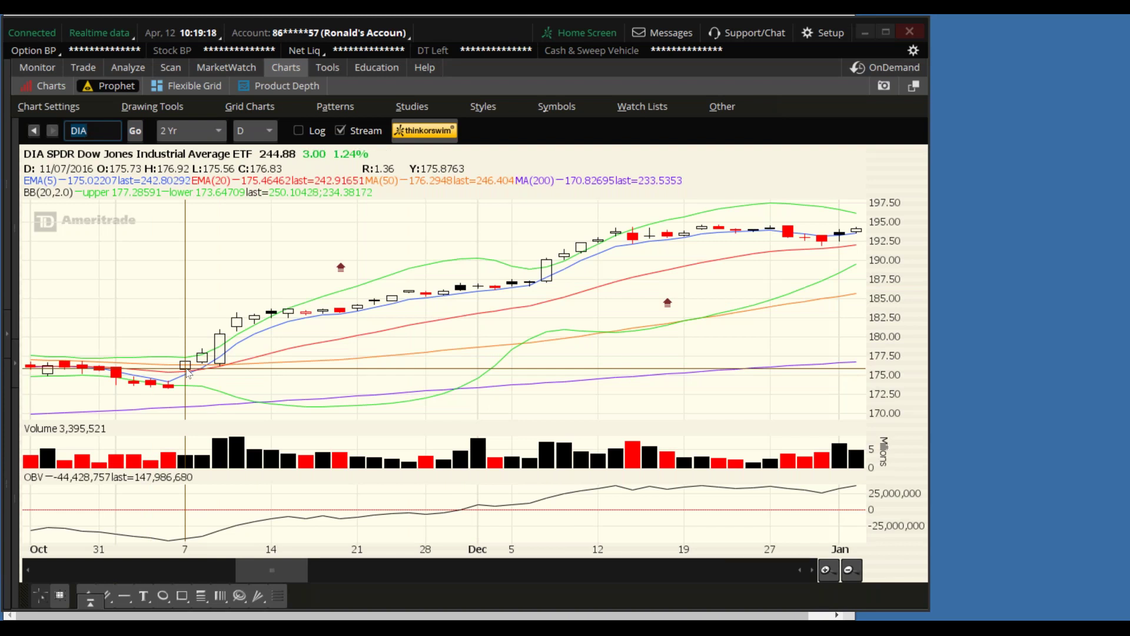
Step: Chart SPY and enlarge its October to December 2016 price action for comparison
text(spy)
key(Return)
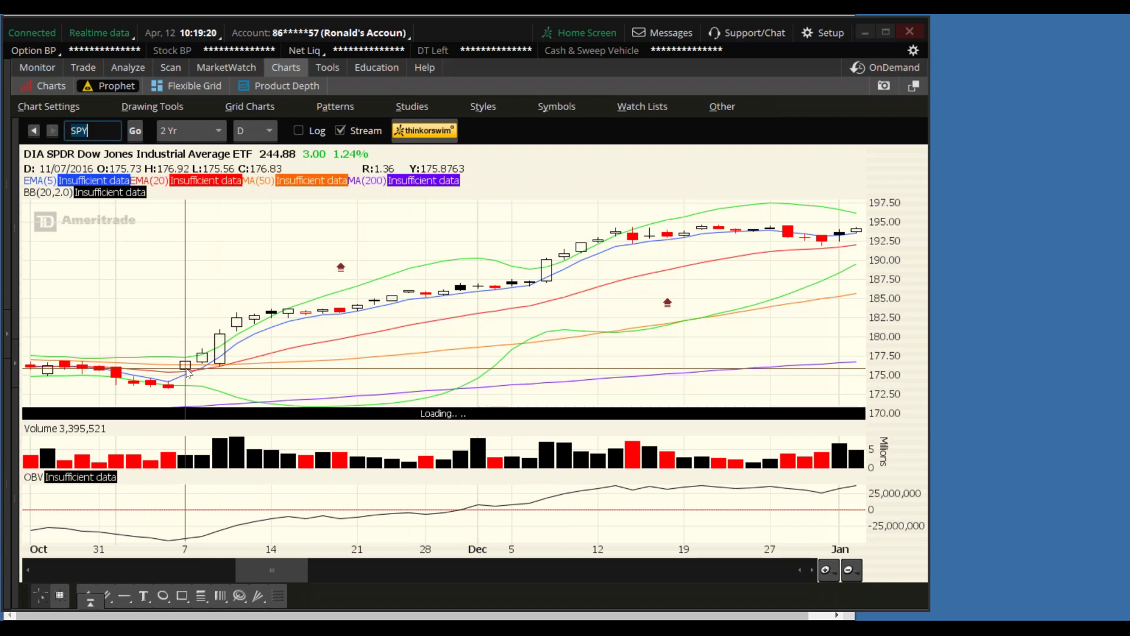
drag(219, 372, 319, 372)
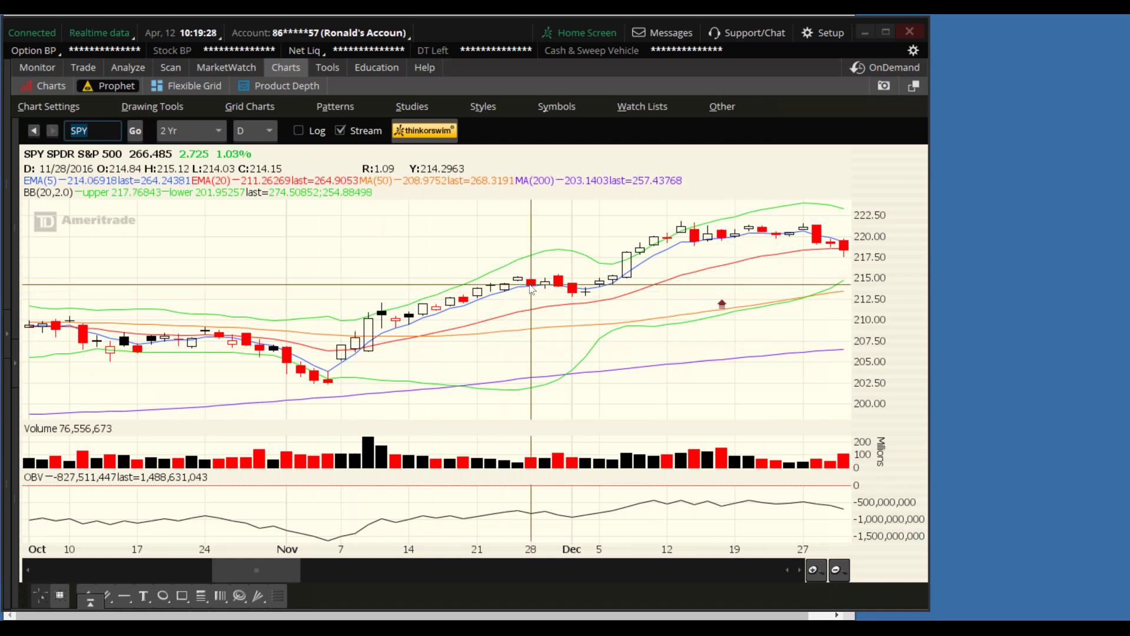
Step: Return to the ADBE chart and examine the October to December 2016 channel and the mid-December earnings marker
text(ADBE)
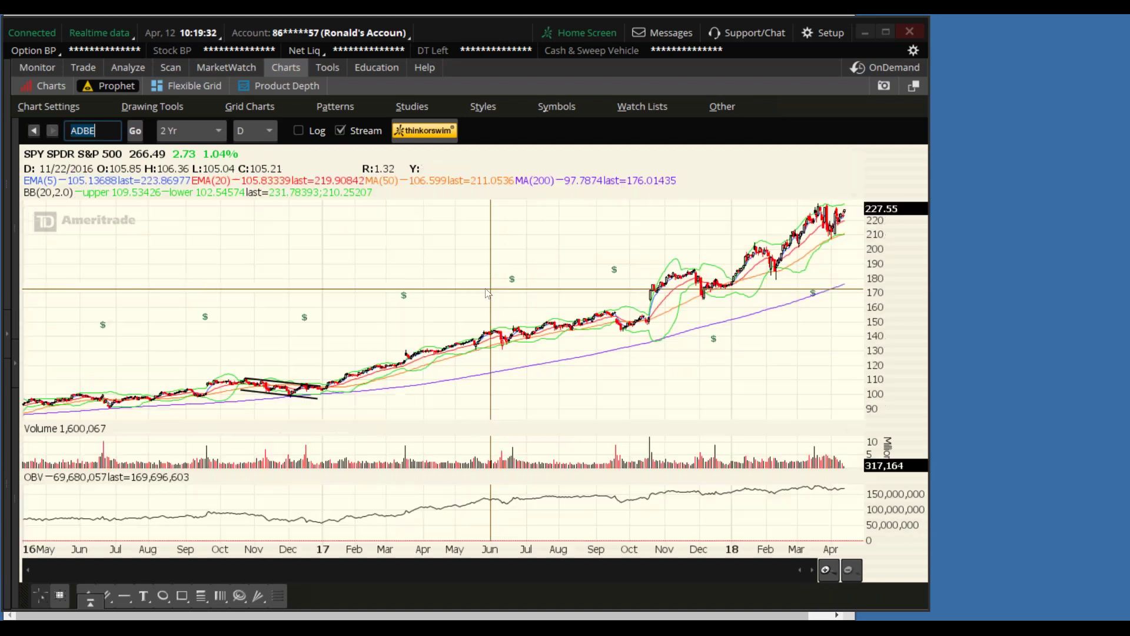
drag(241, 383, 321, 383)
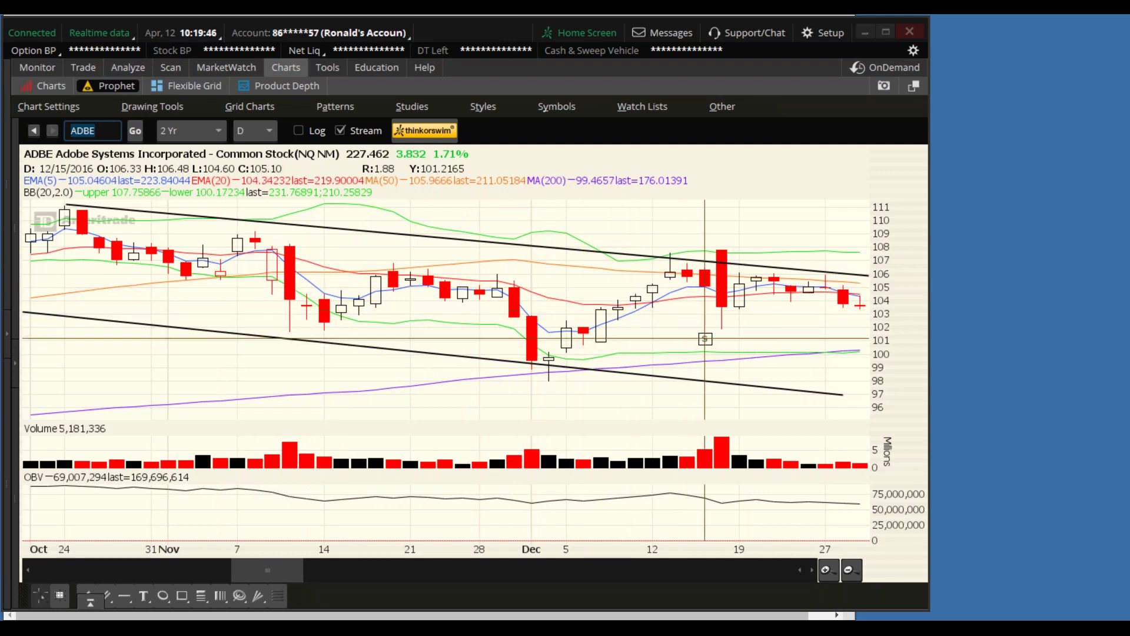
mouse_move(705, 339)
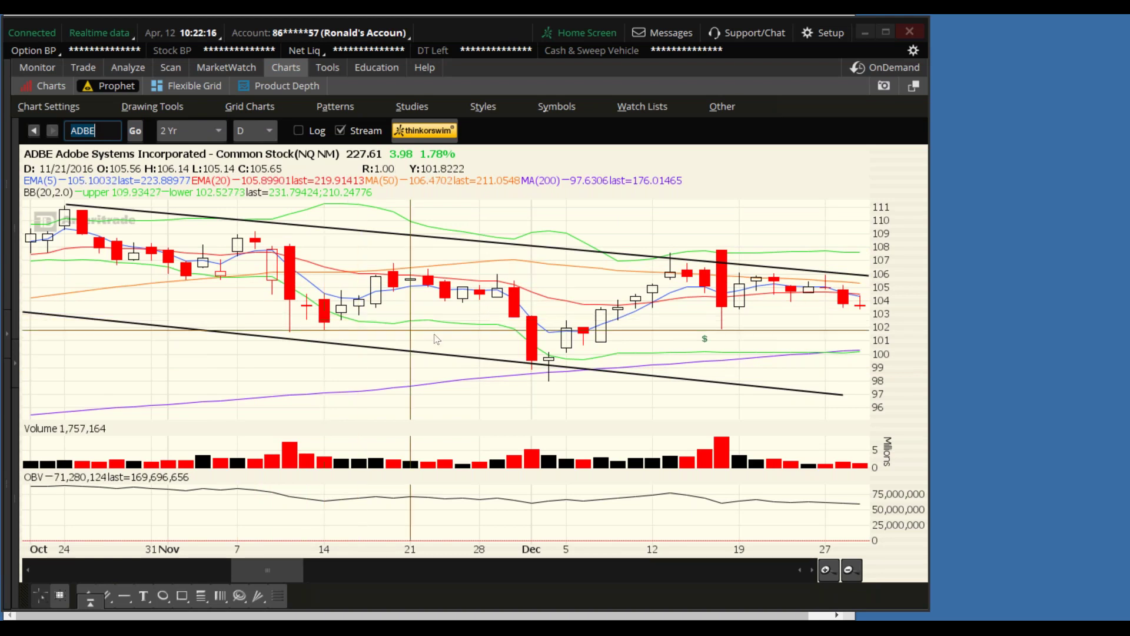
mouse_move(514, 360)
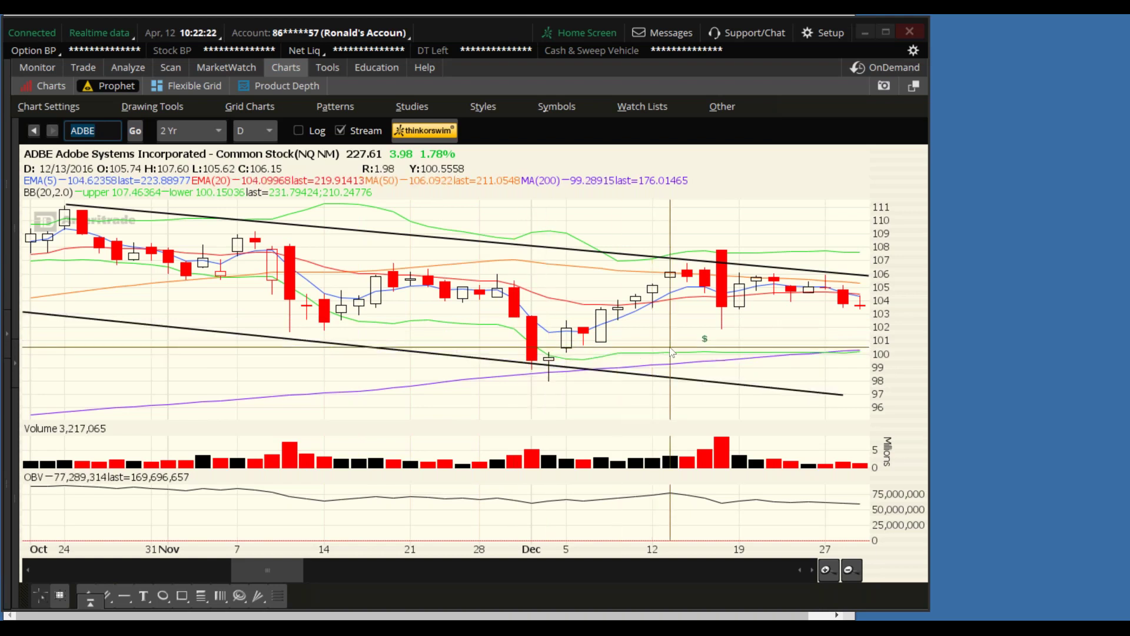
mouse_move(705, 339)
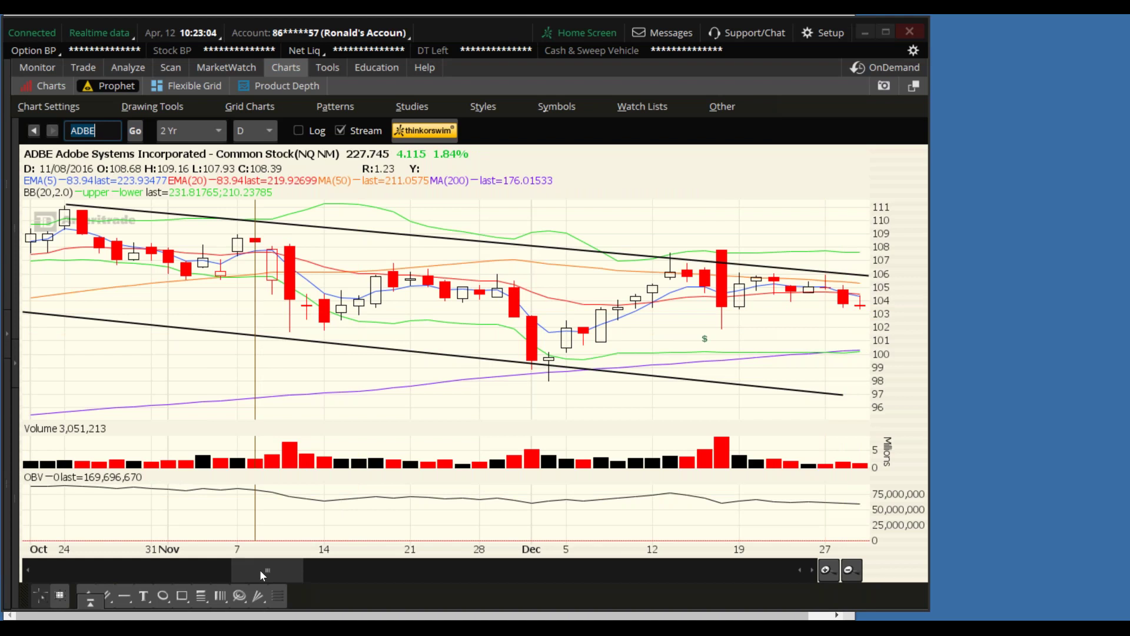
Step: Widen the ADBE chart to September 2016 through June 2017 to examine the price action following the channel
drag(259, 570, 349, 584)
click(849, 569)
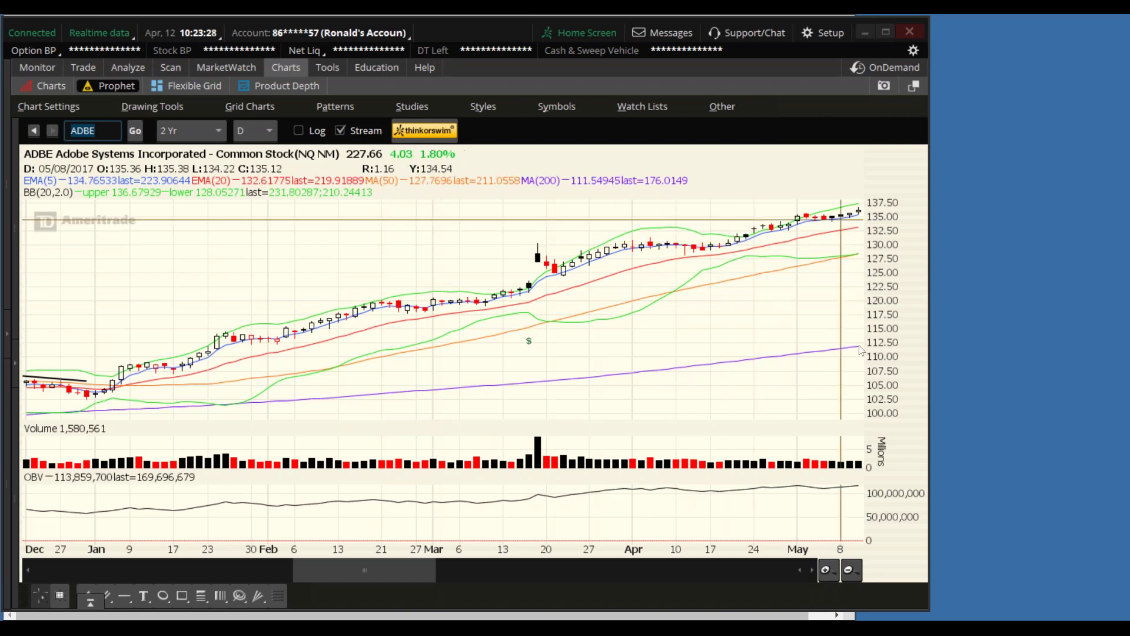
click(852, 571)
drag(286, 568, 342, 569)
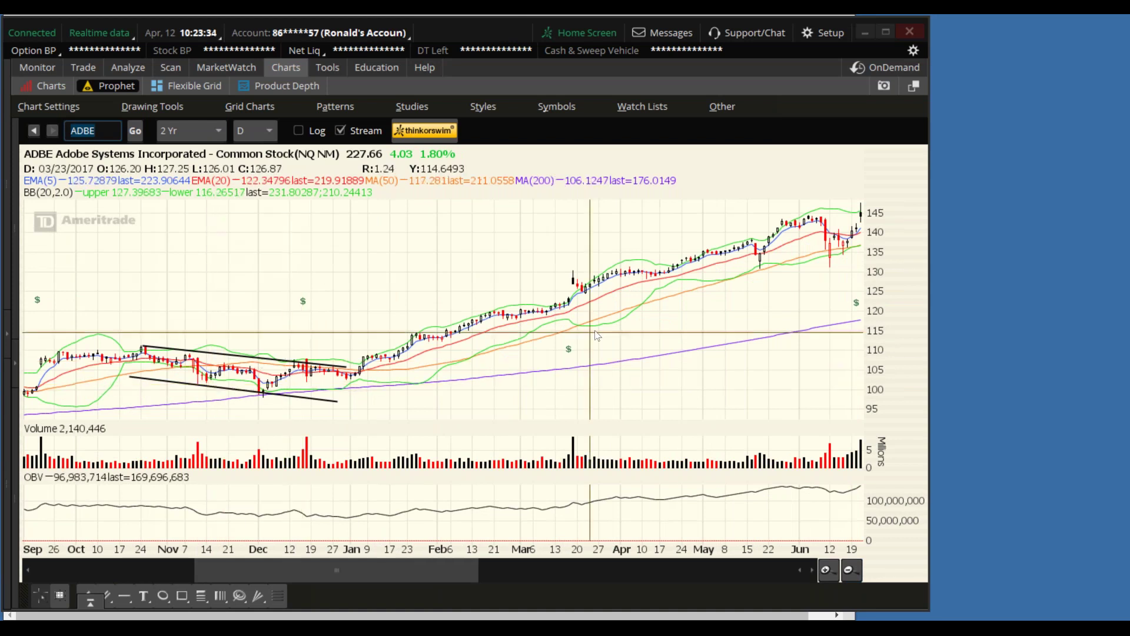
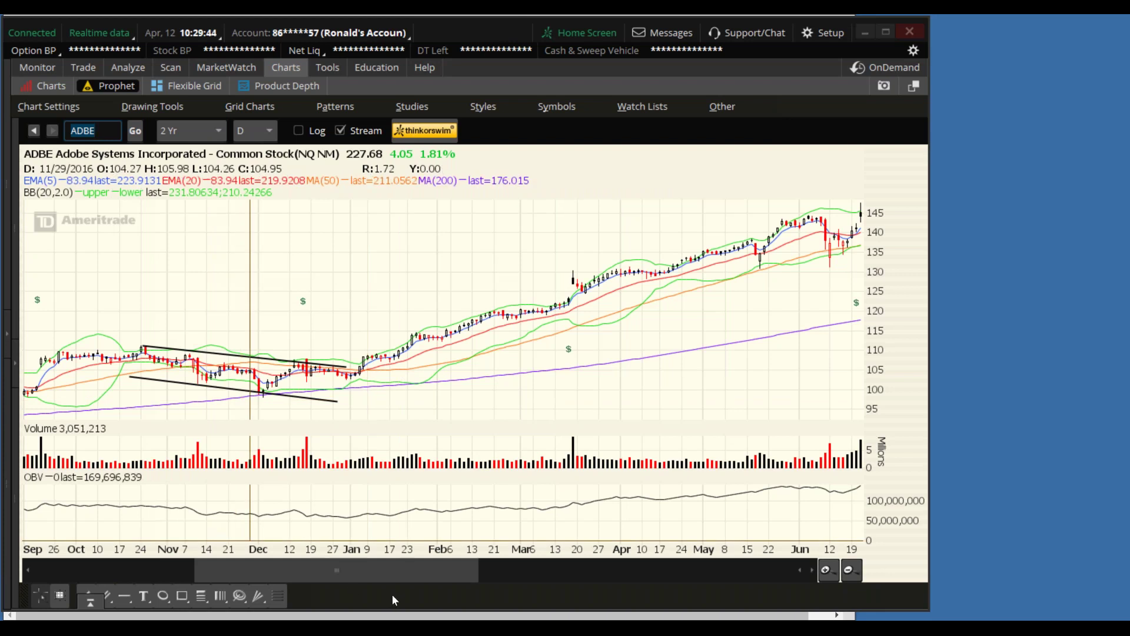
Step: Move the ADBE chart forward to the latest data and enlarge December 2017 to April 2018 to examine its price action
drag(388, 574, 560, 570)
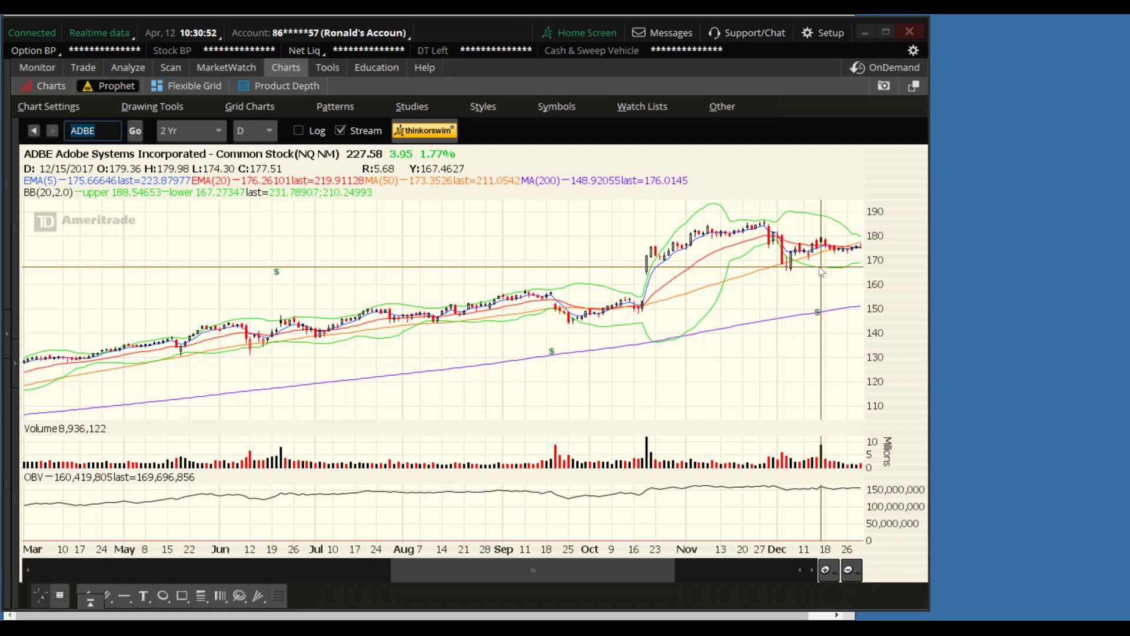
drag(560, 573, 674, 574)
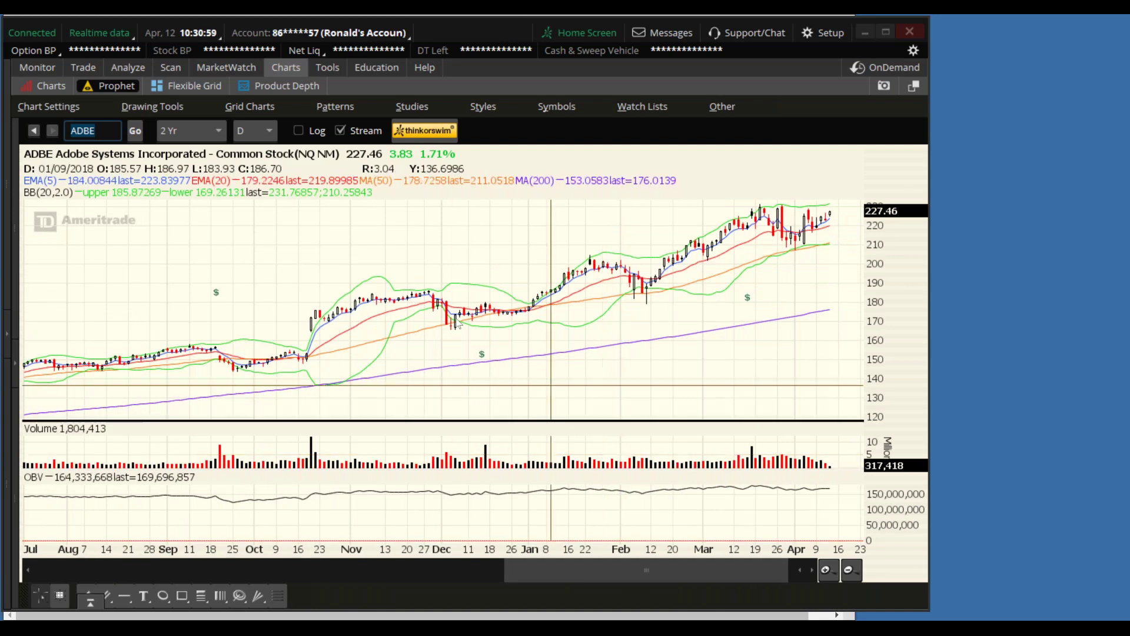
drag(458, 321, 860, 323)
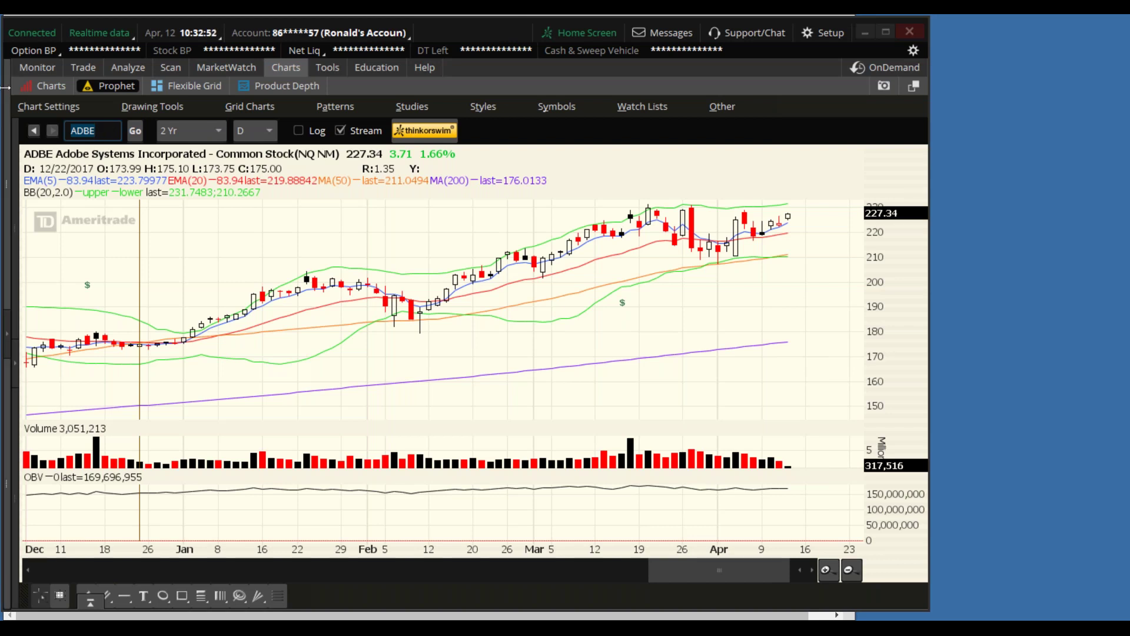
Step: Chart DIS, enlarge its May to October 2016 channel, and follow the price action forward through February 2017
text(dis)
click(135, 135)
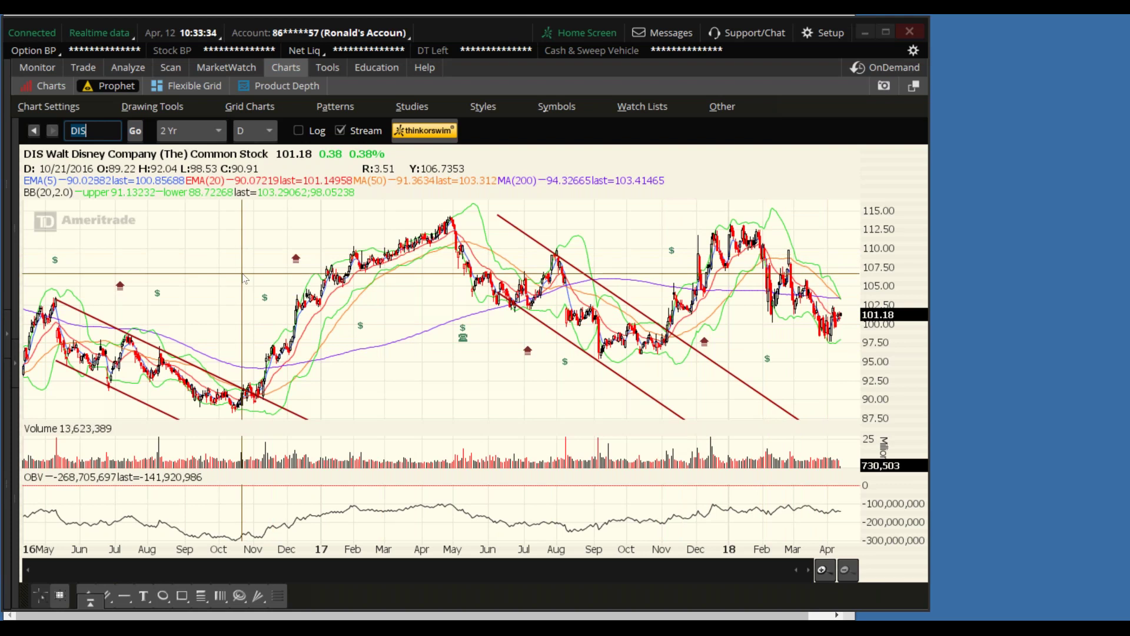
drag(236, 265, 47, 263)
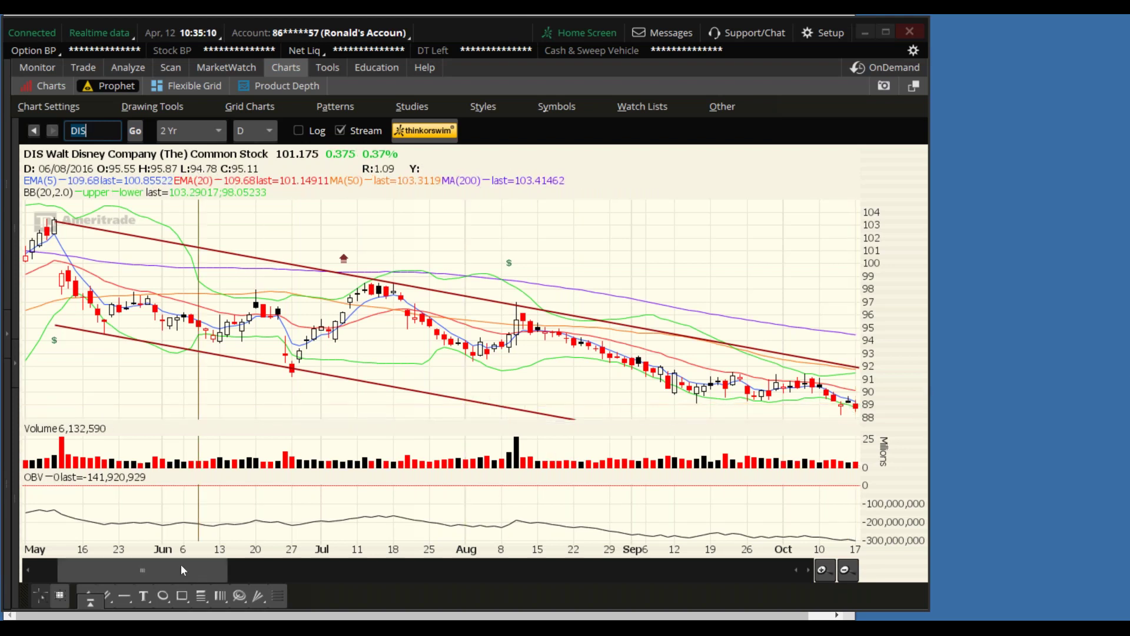
drag(181, 566, 304, 557)
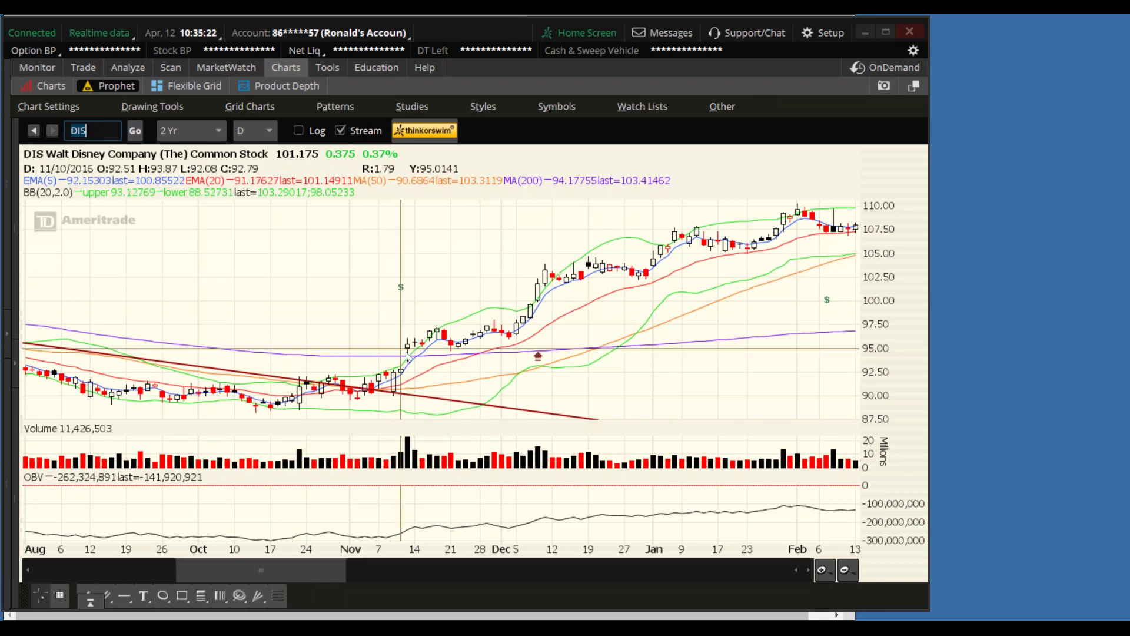
Step: Widen the DIS chart and examine the channel starting in June 2017 and the price action through March 2018
click(848, 570)
drag(323, 577, 429, 573)
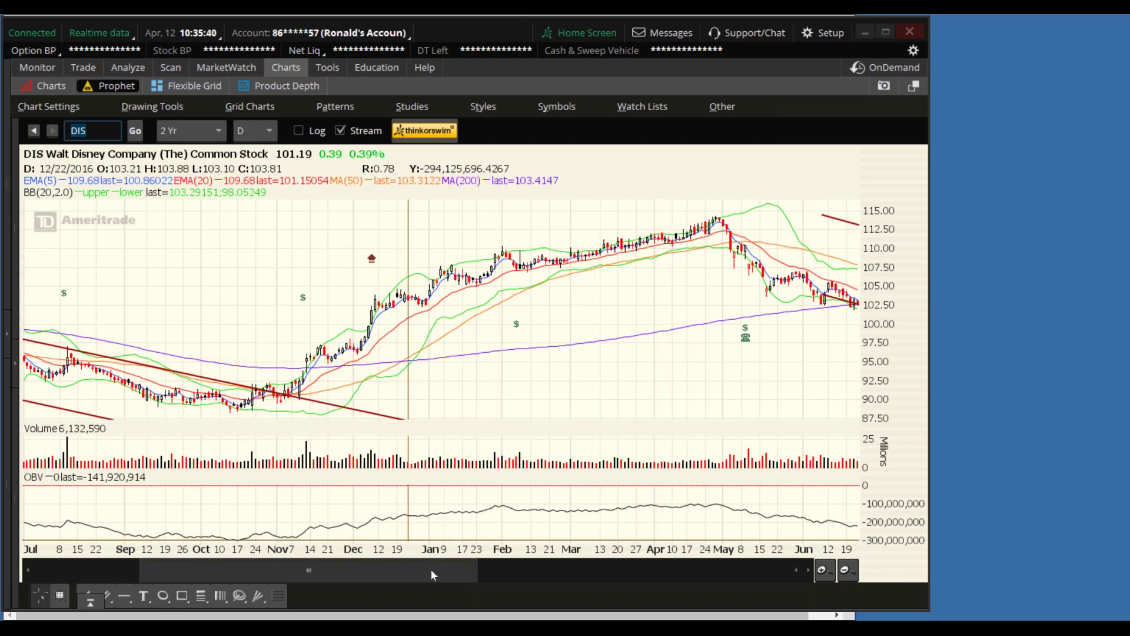
drag(431, 570, 534, 569)
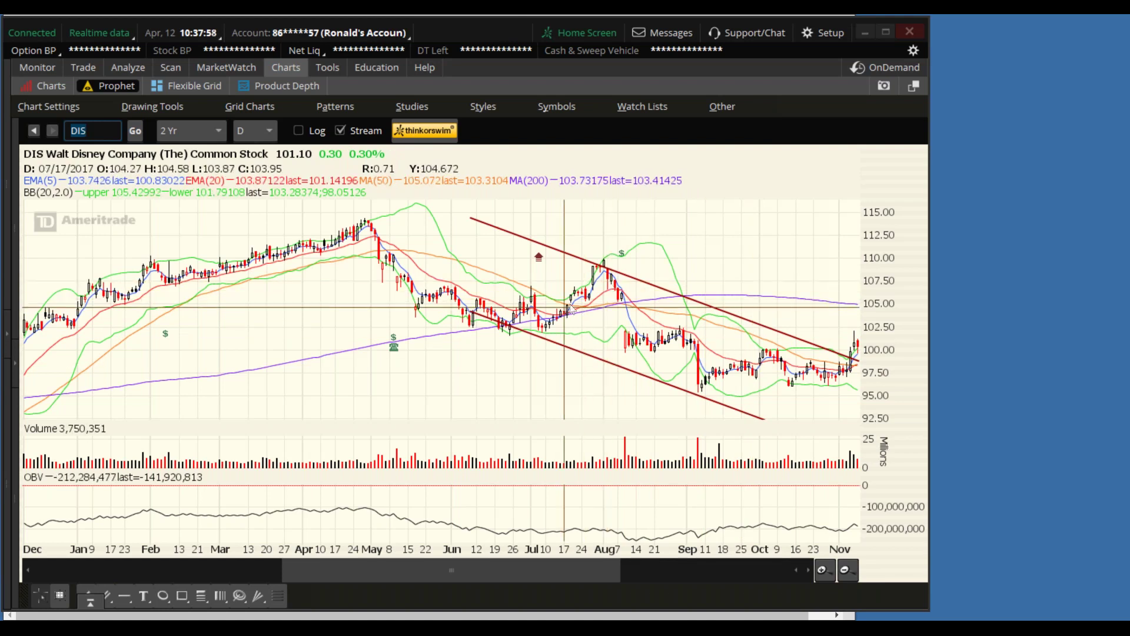
mouse_move(604, 265)
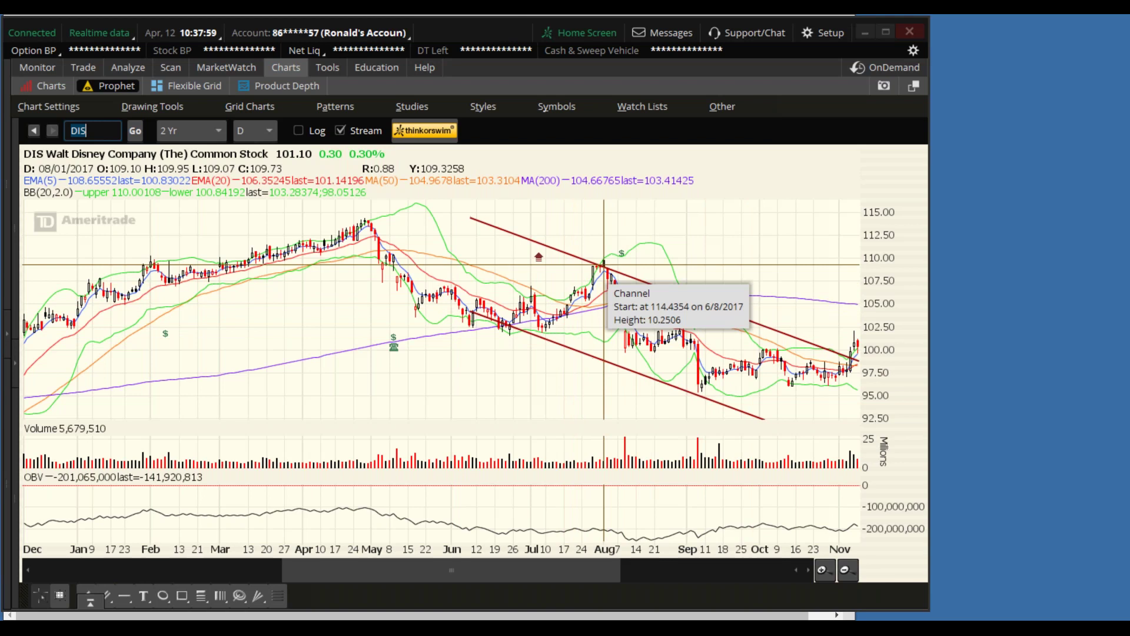
mouse_move(702, 400)
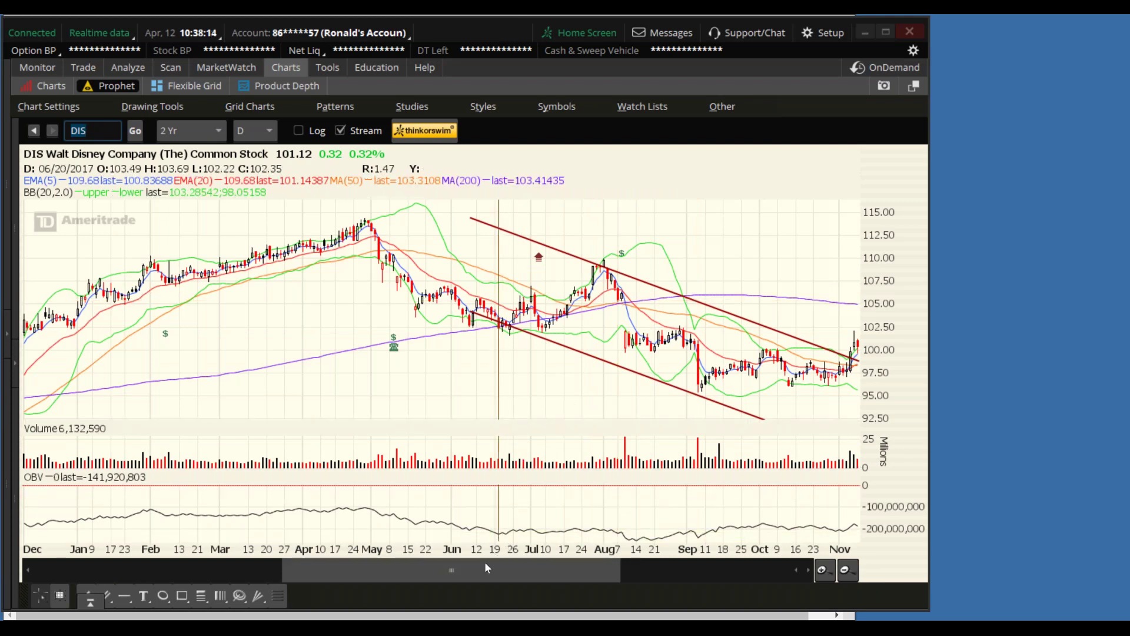
drag(514, 558, 622, 558)
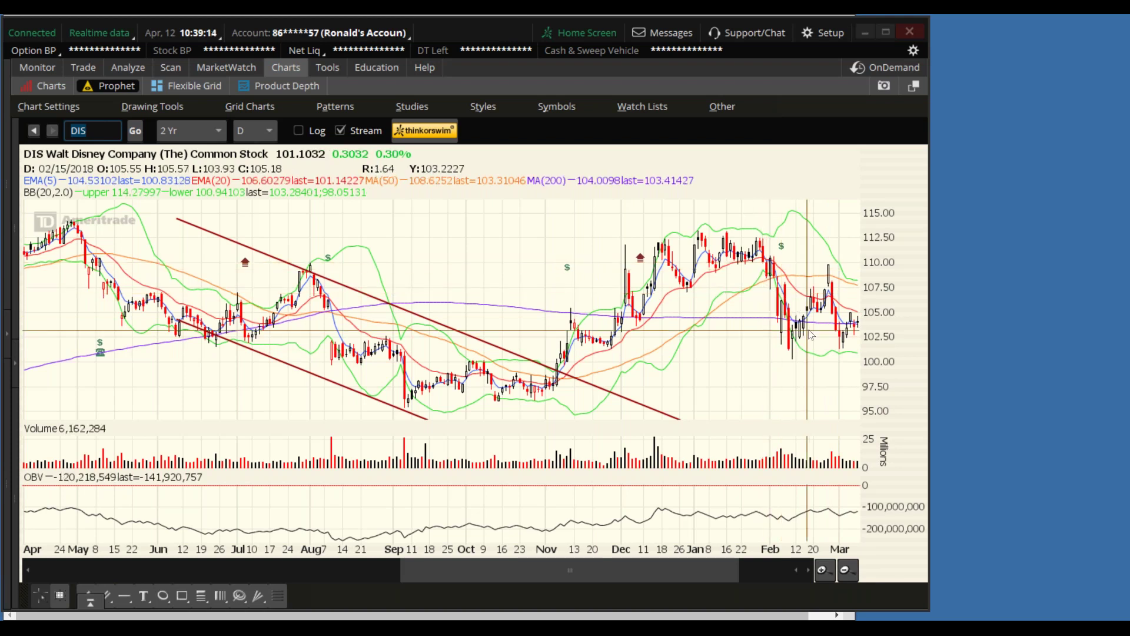
Step: Chart NFLX, enlarge its late September to December 2017 price action, and follow it forward through March 2018
text(nflx)
key(Return)
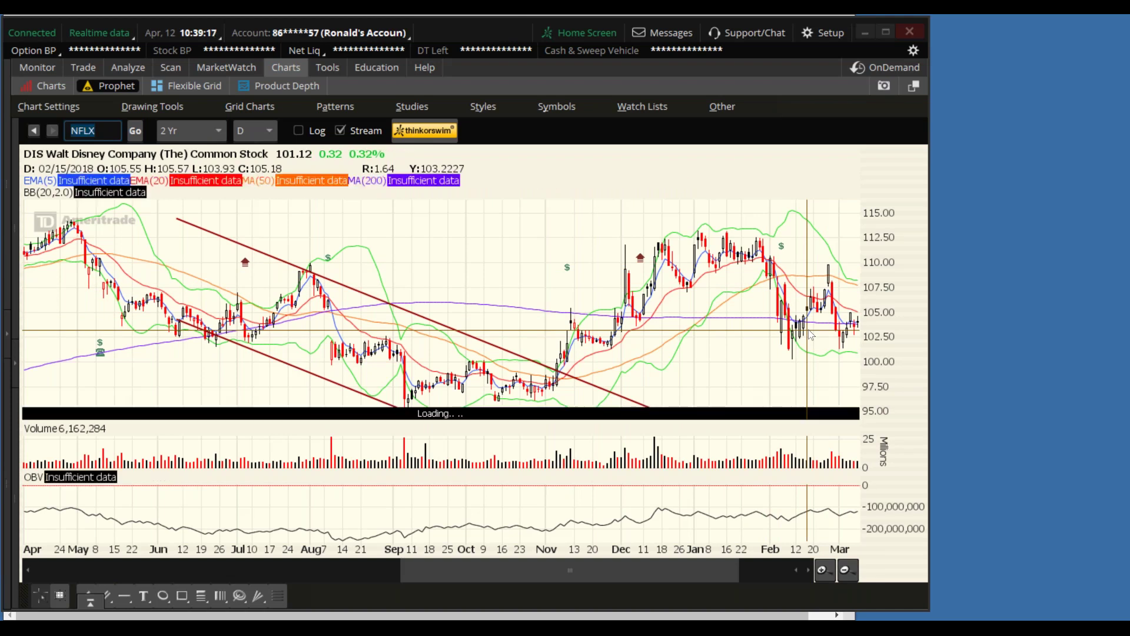
drag(618, 377, 729, 402)
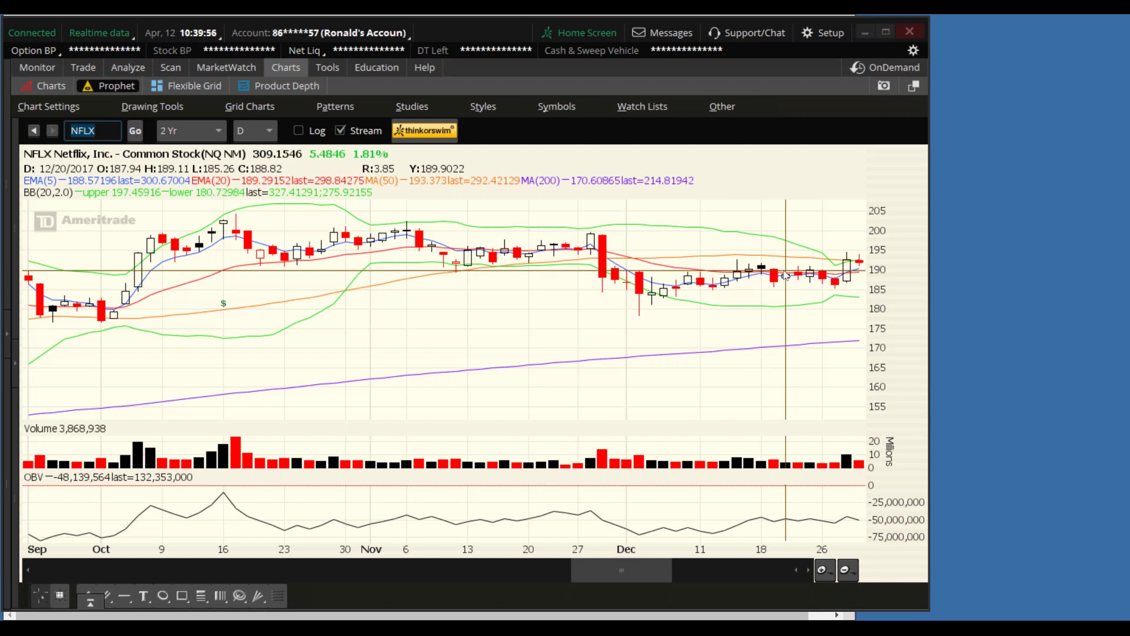
drag(606, 567, 690, 566)
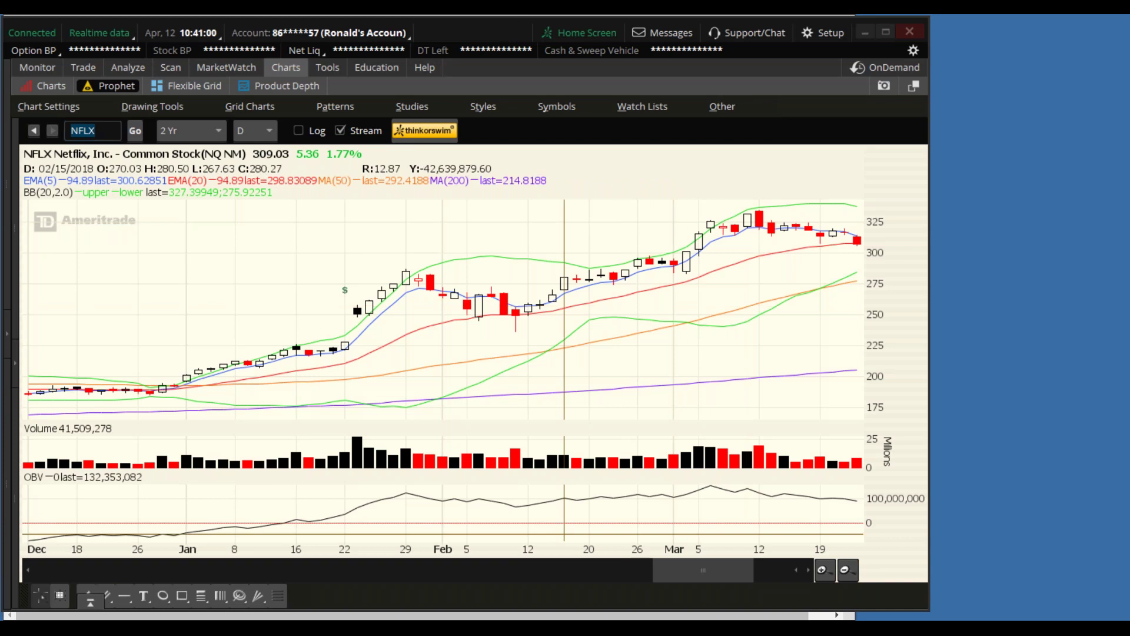
Step: Switch to Financhill in the browser and open the seasonality stock screen
key(alt+Tab)
drag(847, 256, 839, 186)
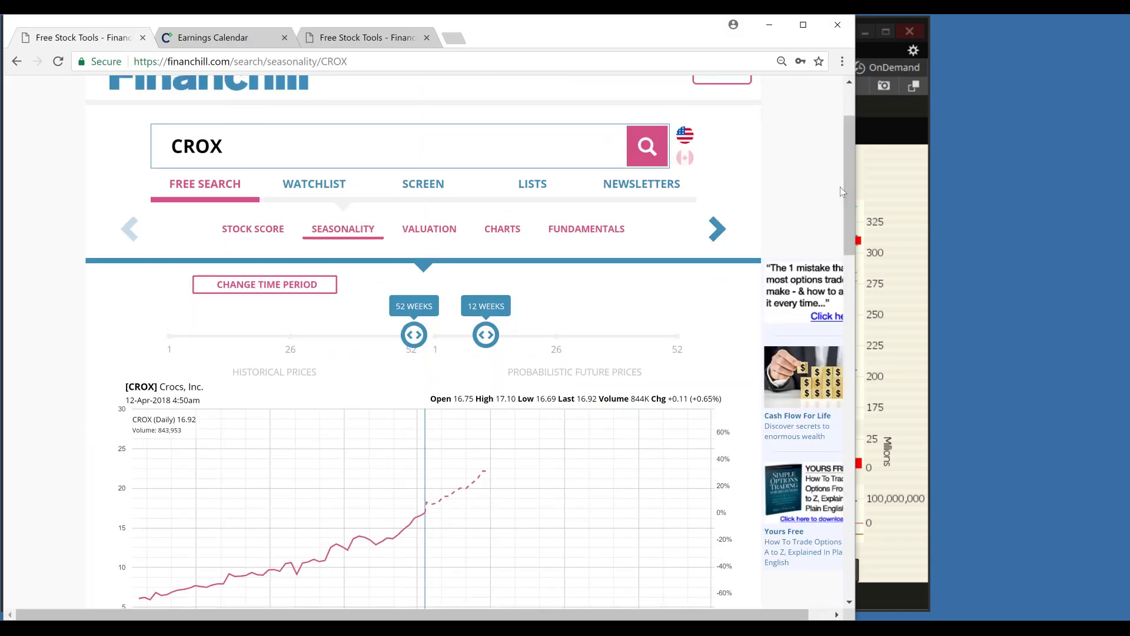
click(428, 192)
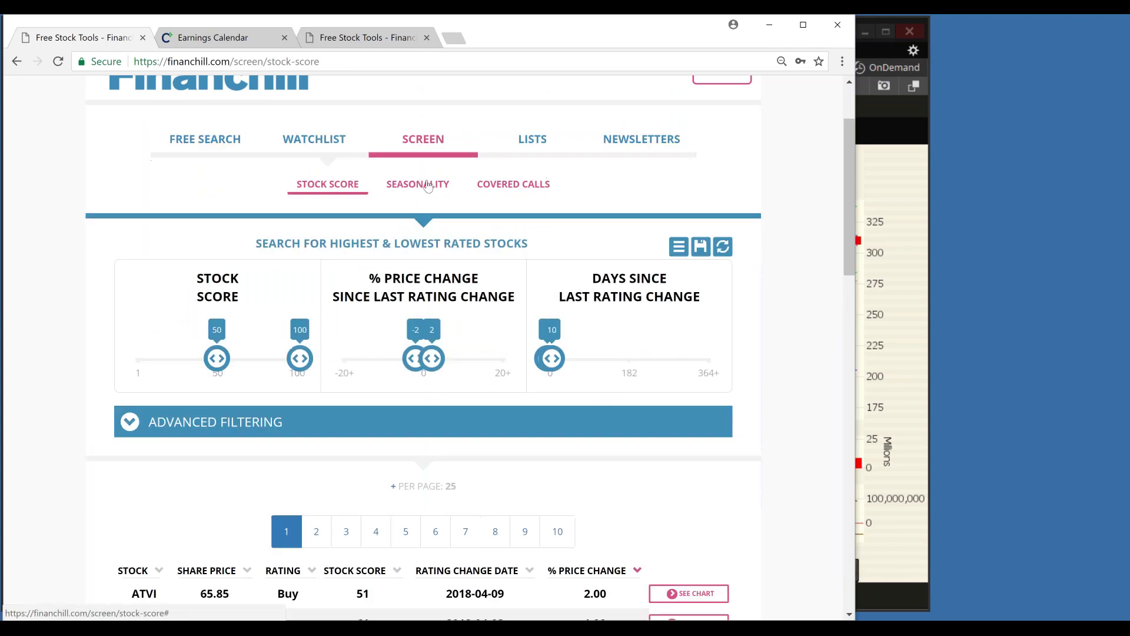
click(428, 186)
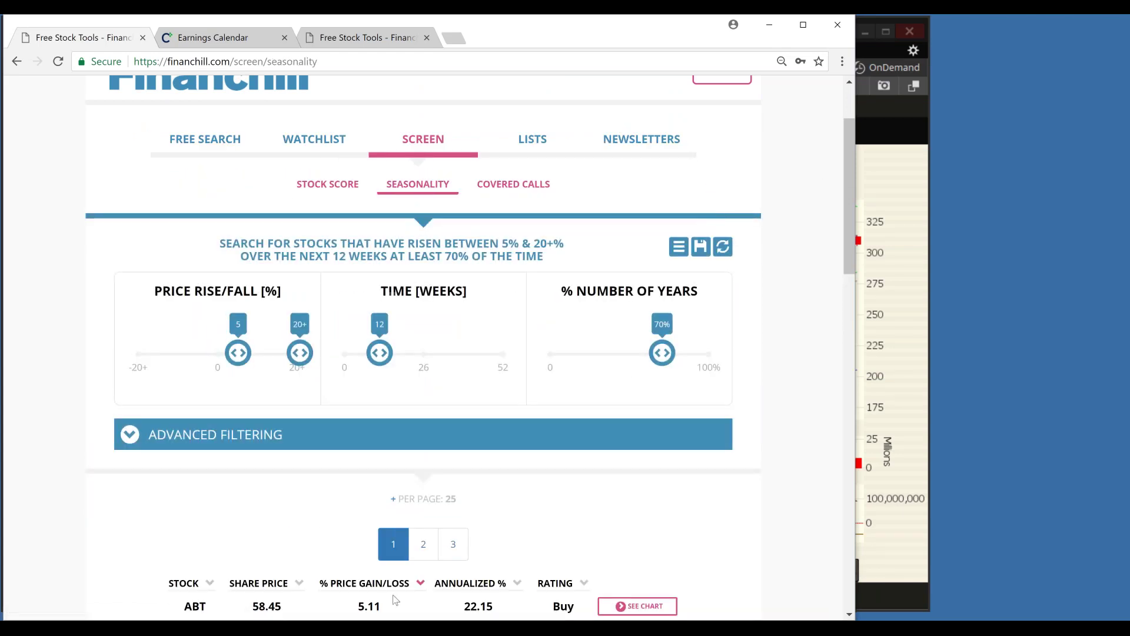
Step: Sort the seasonality screen results by highest percentage price gain and look through the listed stocks
click(372, 586)
click(373, 586)
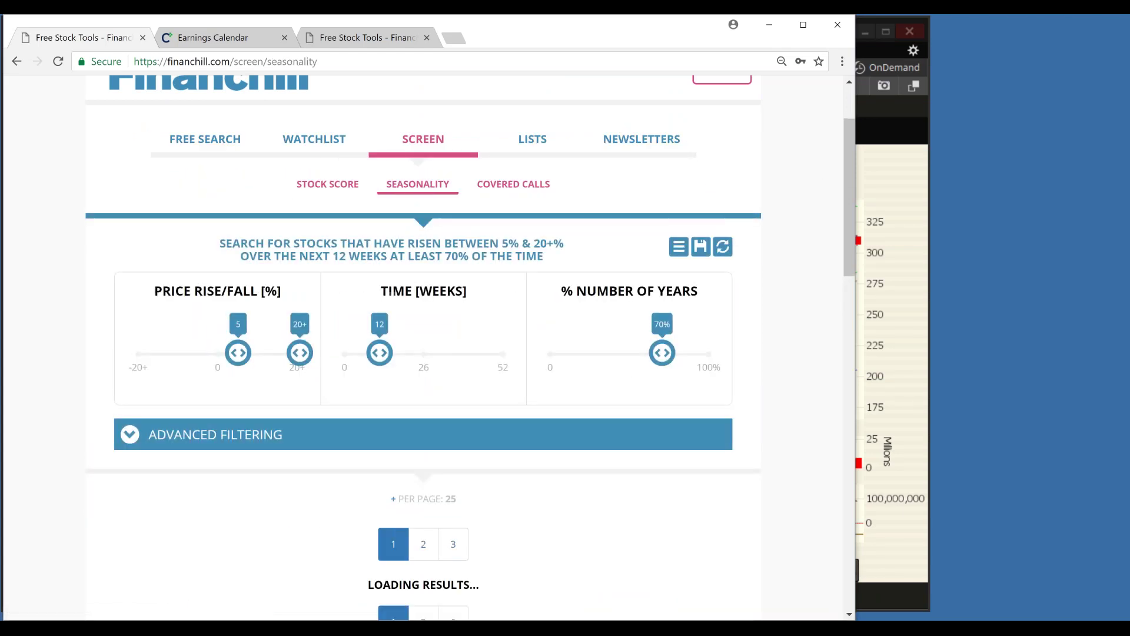
drag(844, 242, 846, 362)
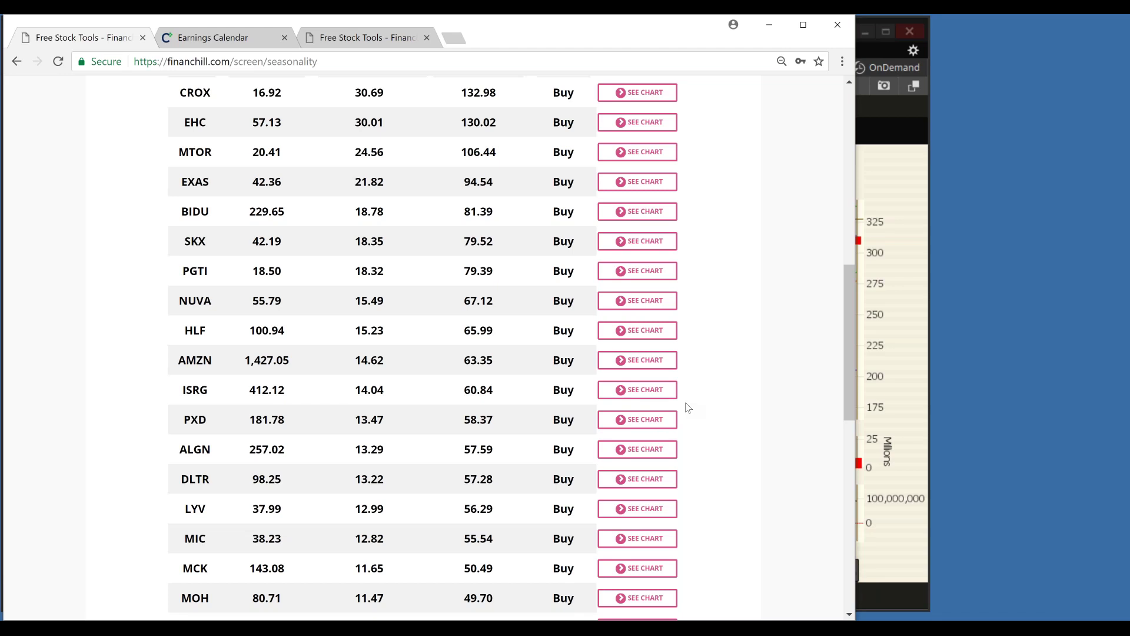
drag(852, 344, 852, 167)
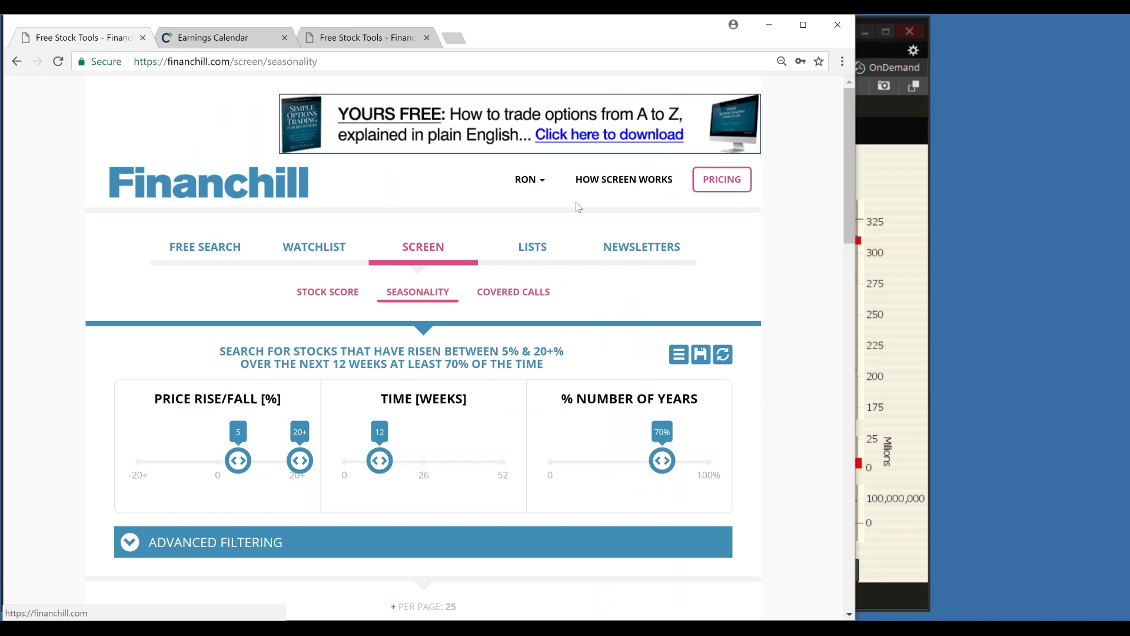
drag(853, 168, 853, 224)
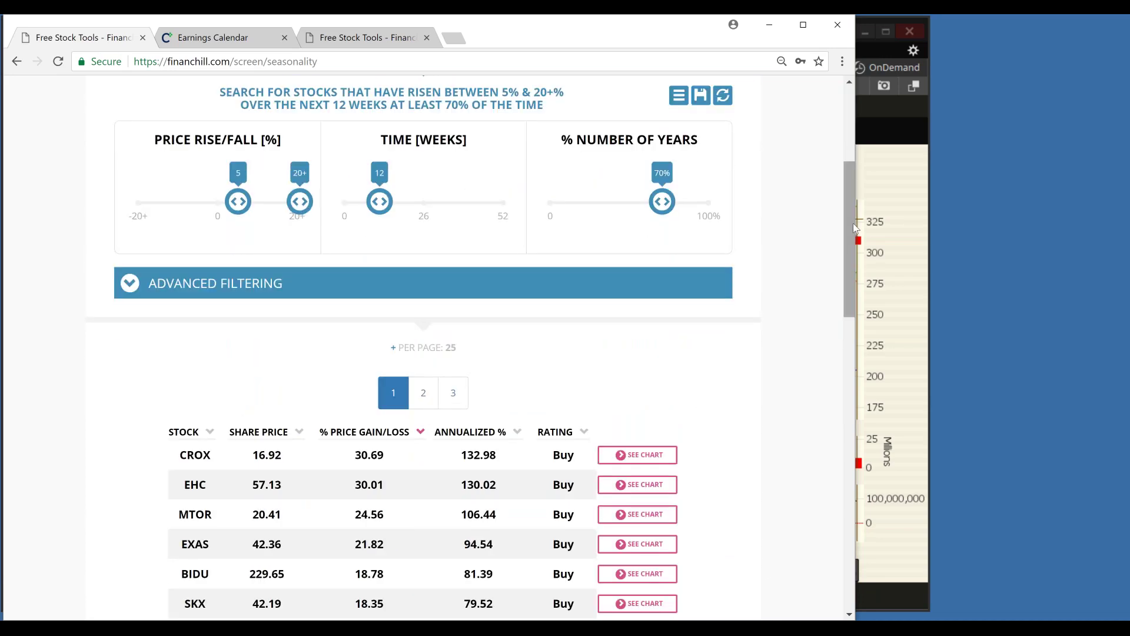